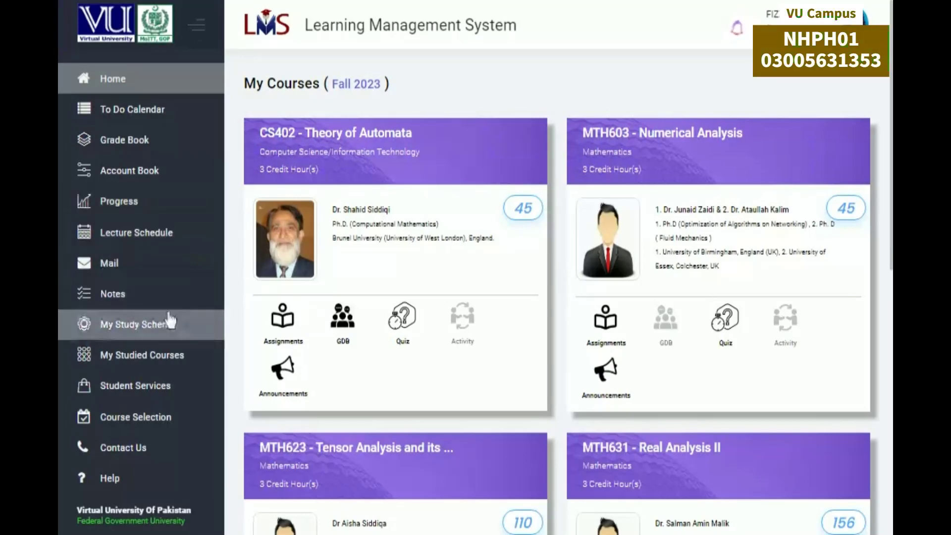
left_click(198, 26)
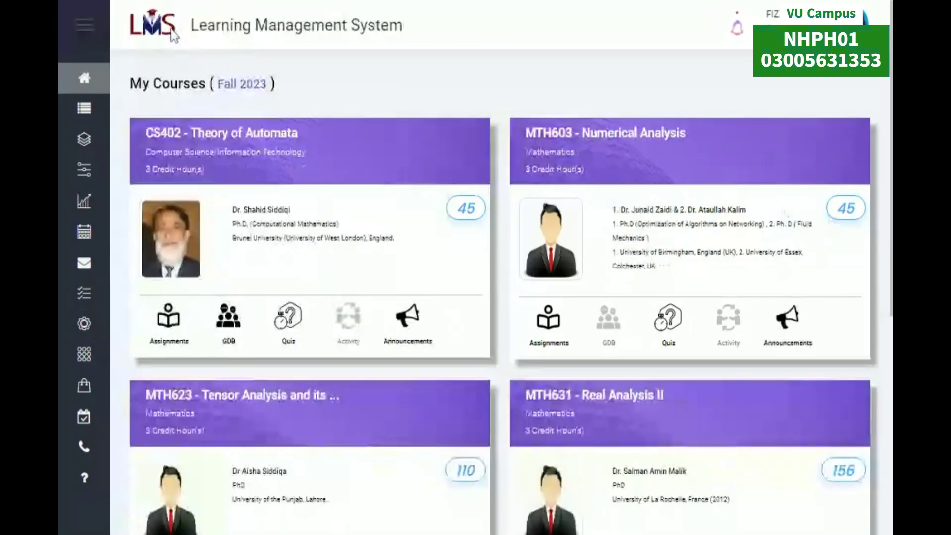
left_click(94, 26)
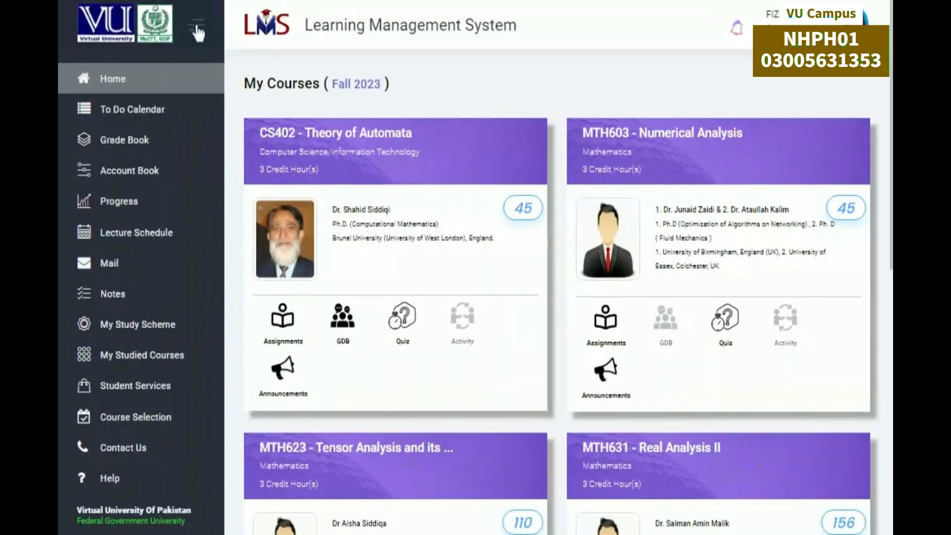
left_click(198, 28)
left_click(84, 27)
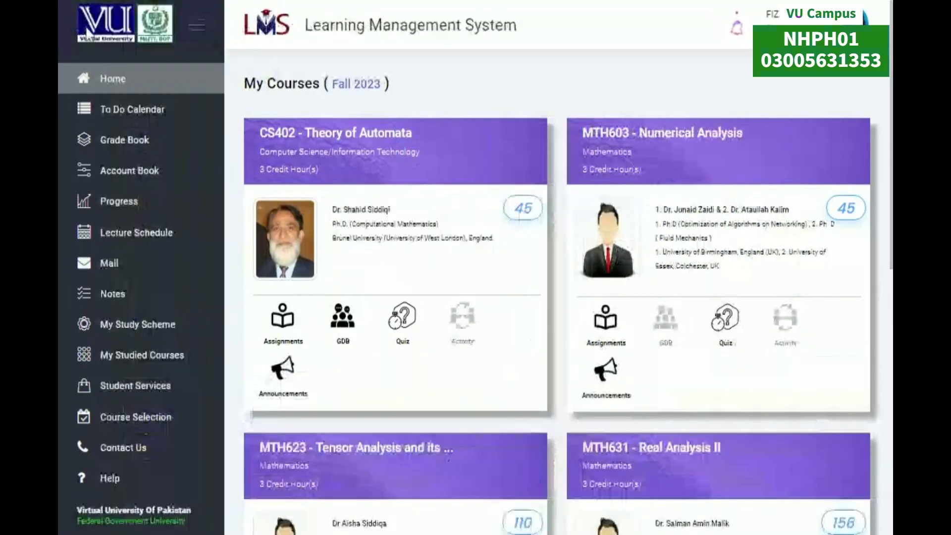
left_click(197, 27)
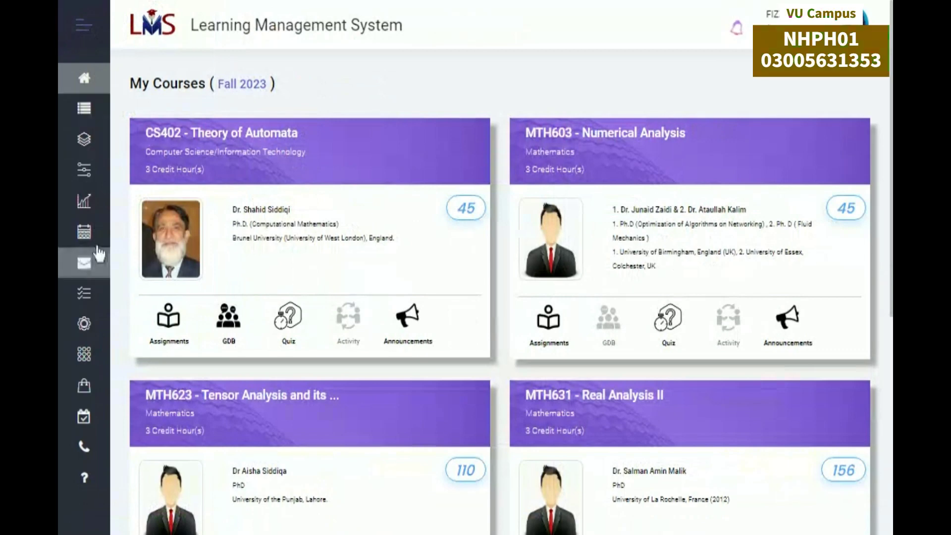
left_click(83, 30)
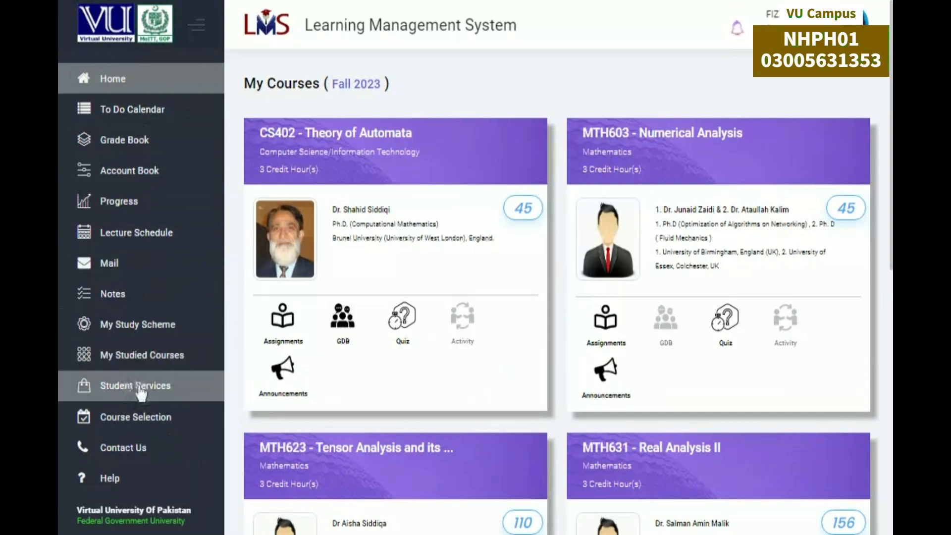
- Open the course selection page and review the Spring 2024 credits earned, credits exempted, current semester number and maximum credits limit
left_click(137, 425)
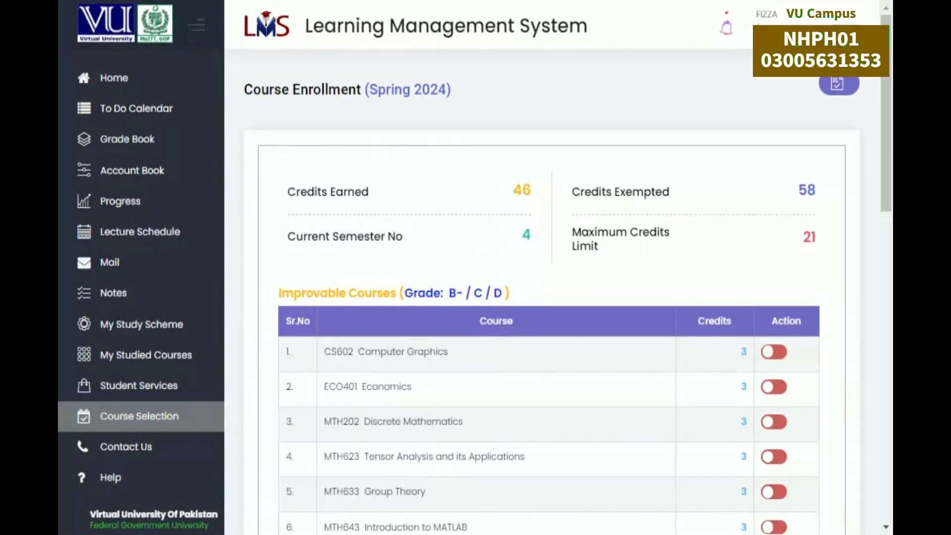
left_click_drag(386, 90, 447, 90)
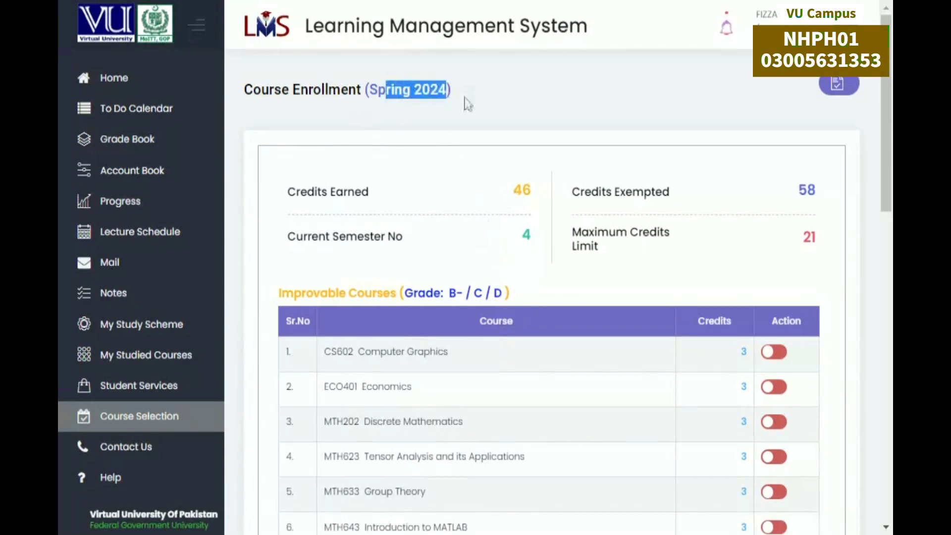
left_click(488, 110)
left_click_drag(354, 193, 533, 197)
left_click(533, 197)
left_click_drag(522, 236, 542, 237)
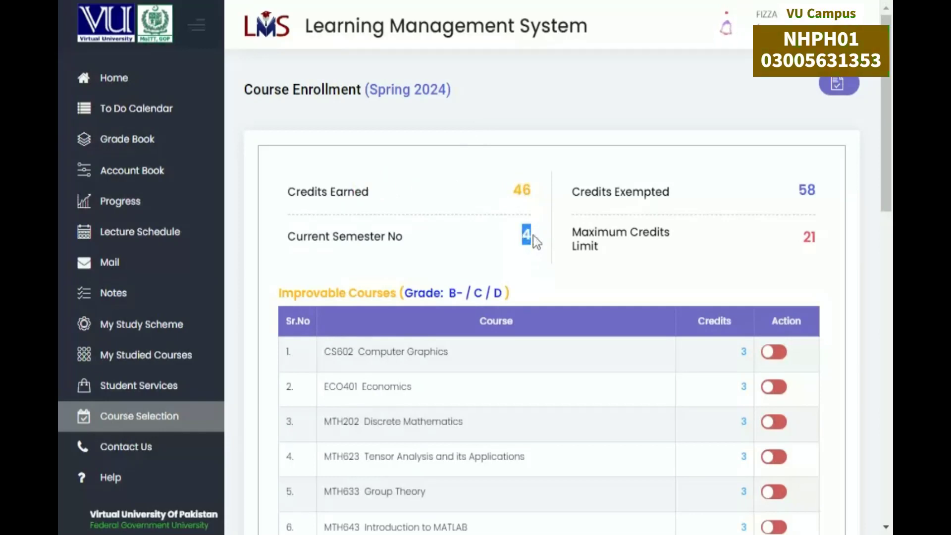
left_click_drag(796, 191, 820, 201)
left_click_drag(799, 236, 828, 249)
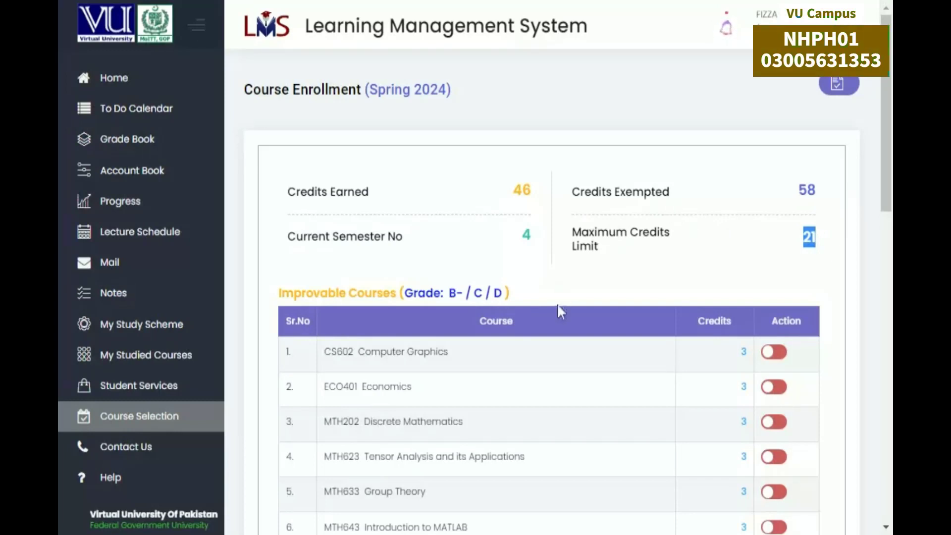
- Review the improvable courses with grades B-, C and D, and the new courses offered for enrollment
scroll(496, 317, "down", 3)
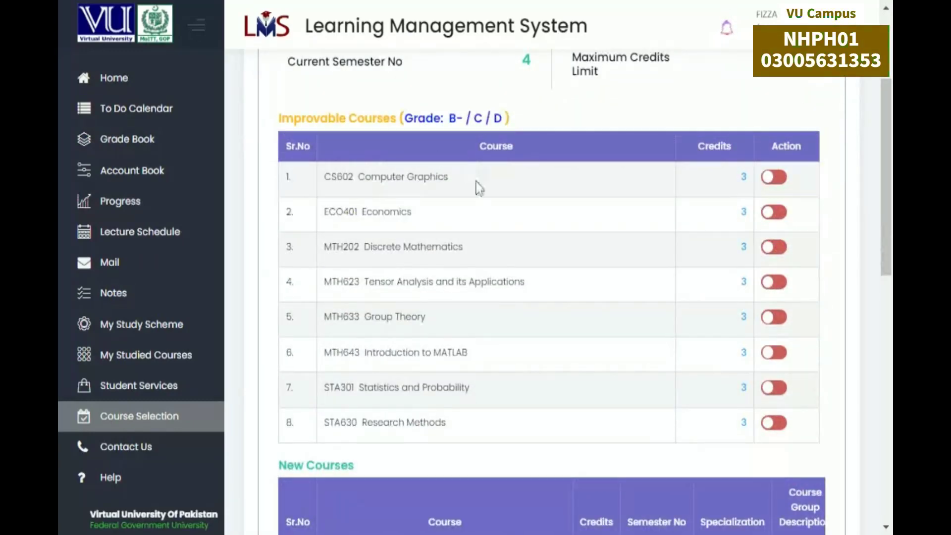
left_click_drag(301, 118, 463, 118)
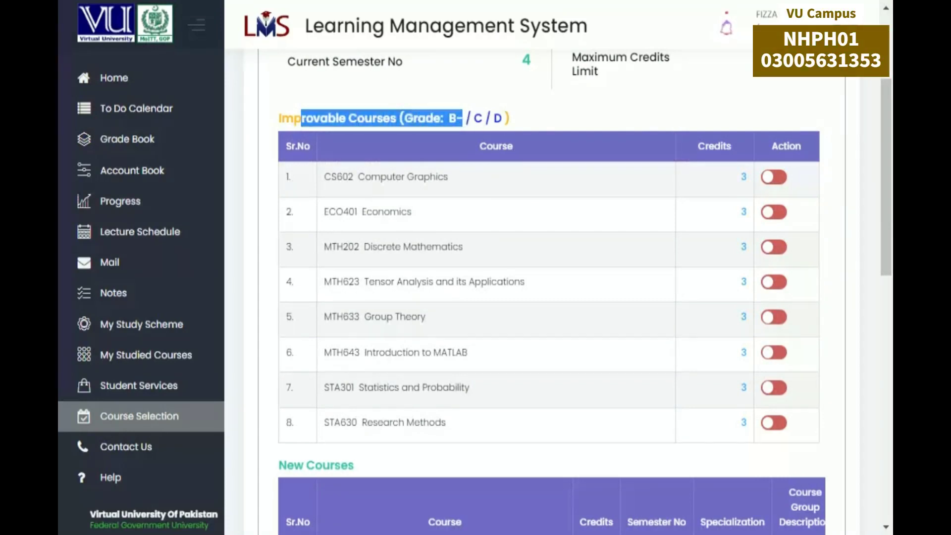
left_click(463, 118)
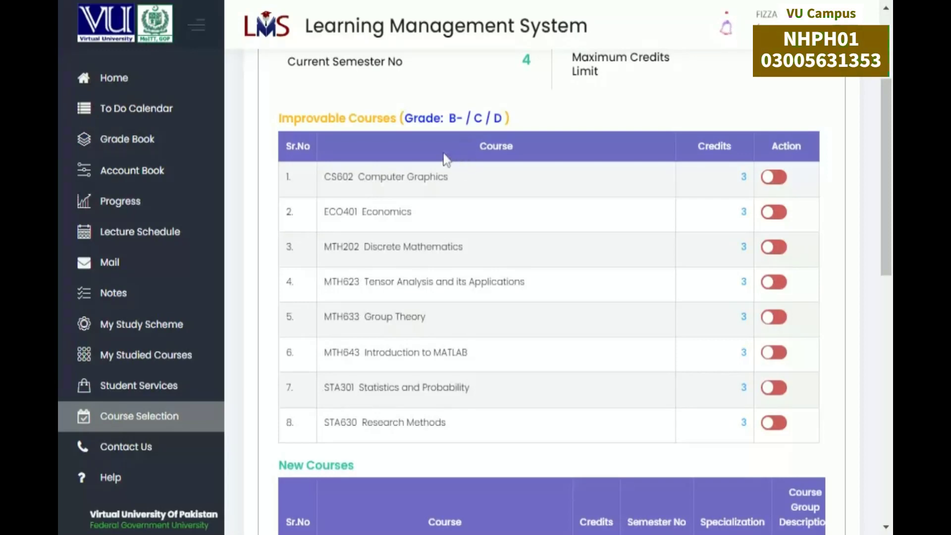
left_click_drag(278, 124, 390, 121)
scroll(503, 238, "down", 3)
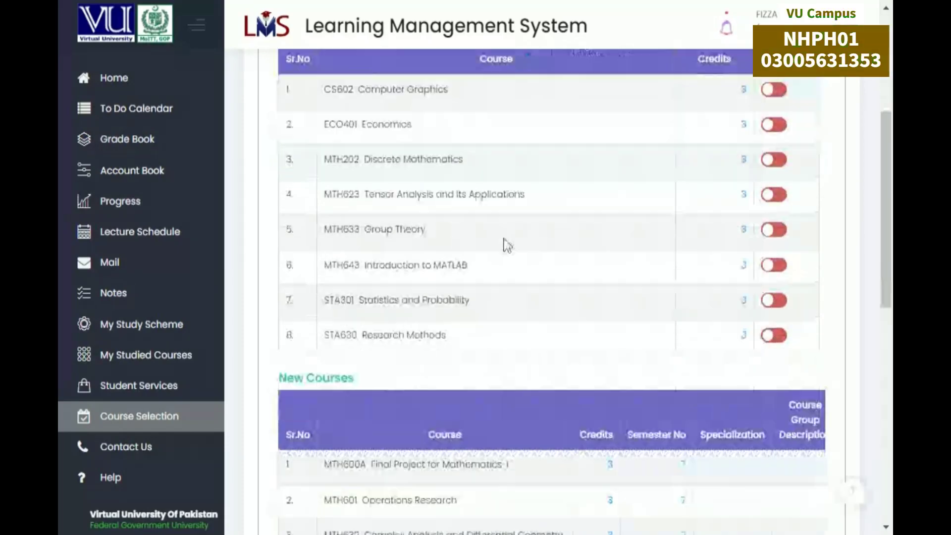
scroll(506, 245, "up", 2)
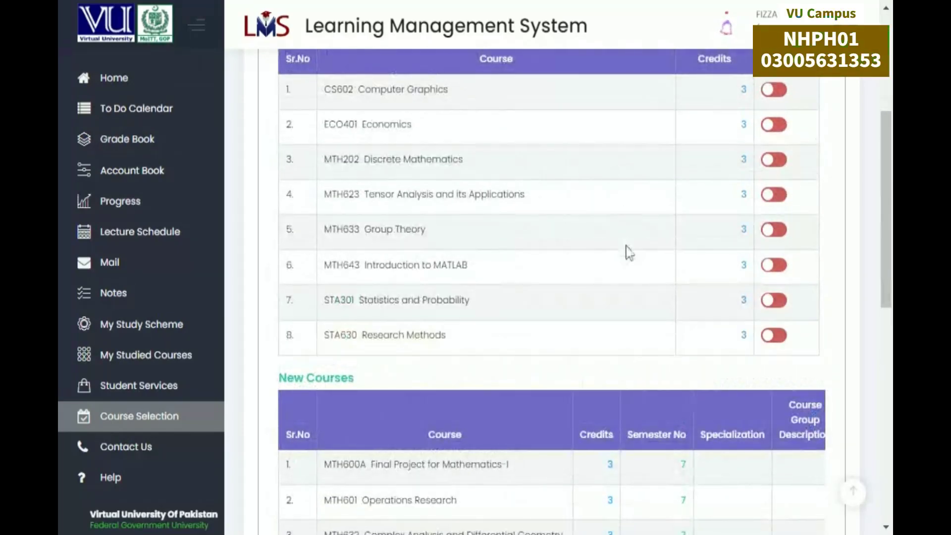
scroll(522, 256, "up", 2)
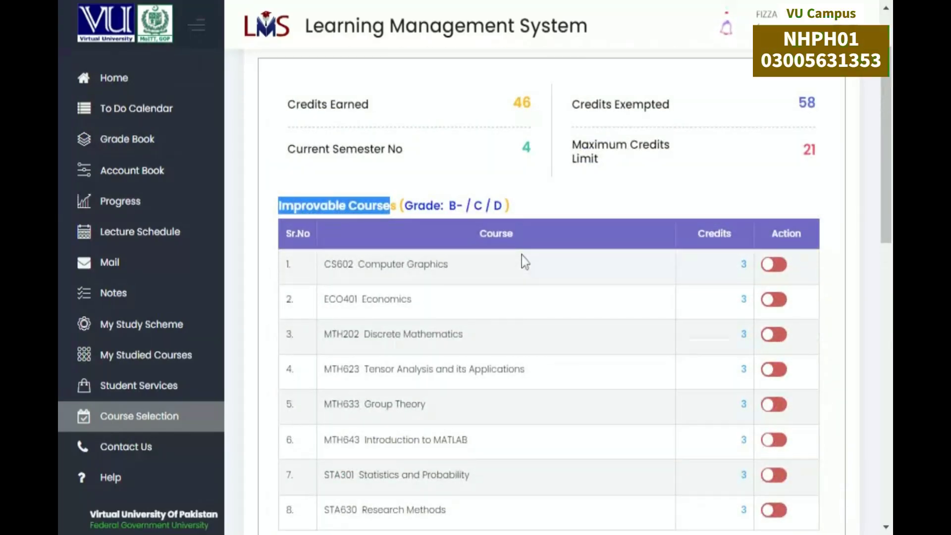
scroll(522, 255, "up", 2)
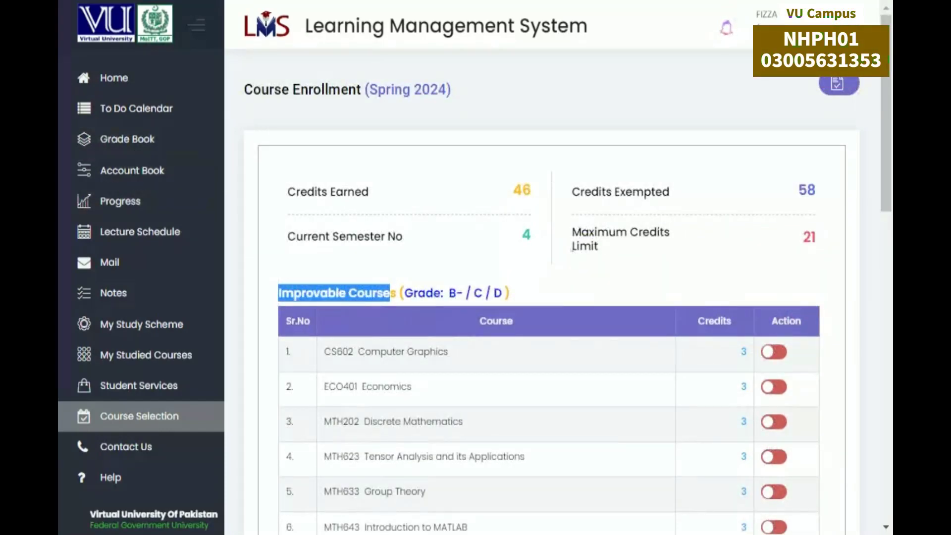
scroll(578, 266, "down", 7)
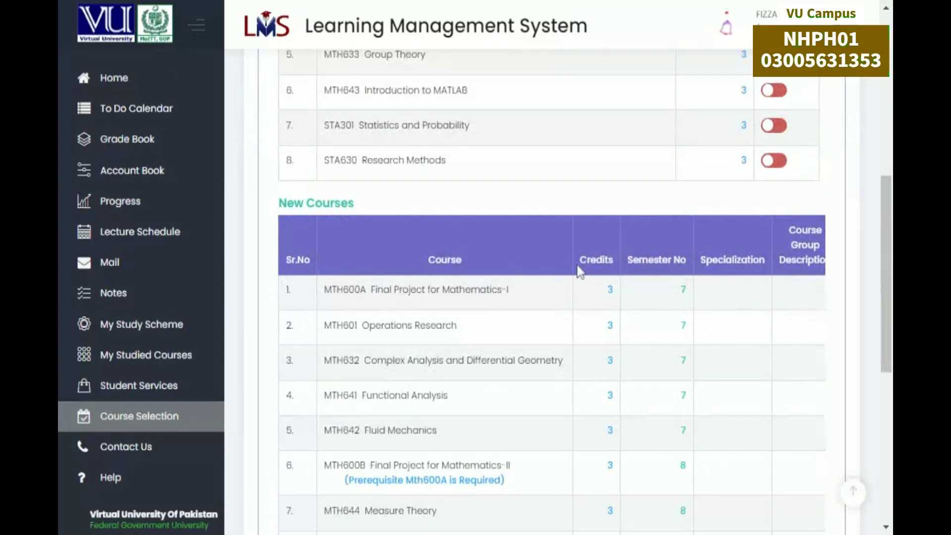
scroll(579, 267, "up", 4)
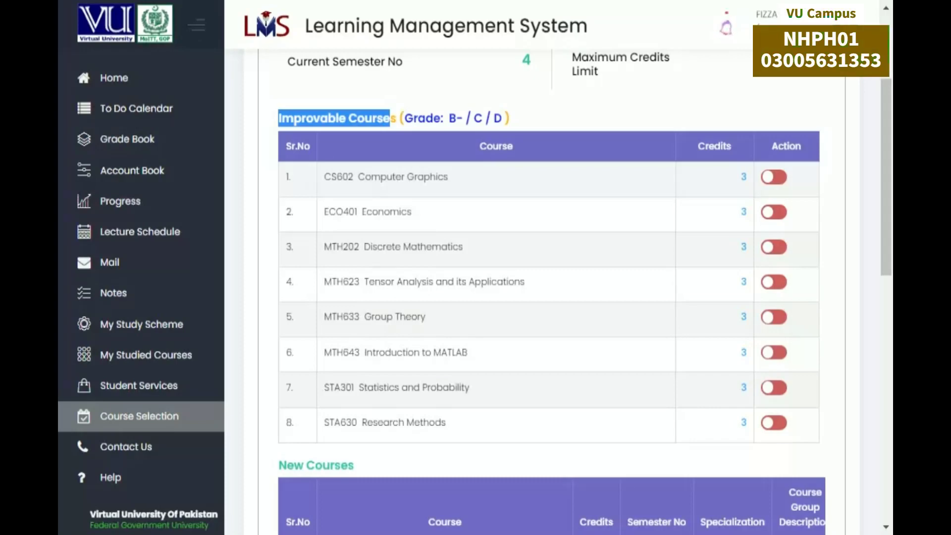
scroll(696, 287, "down", 7)
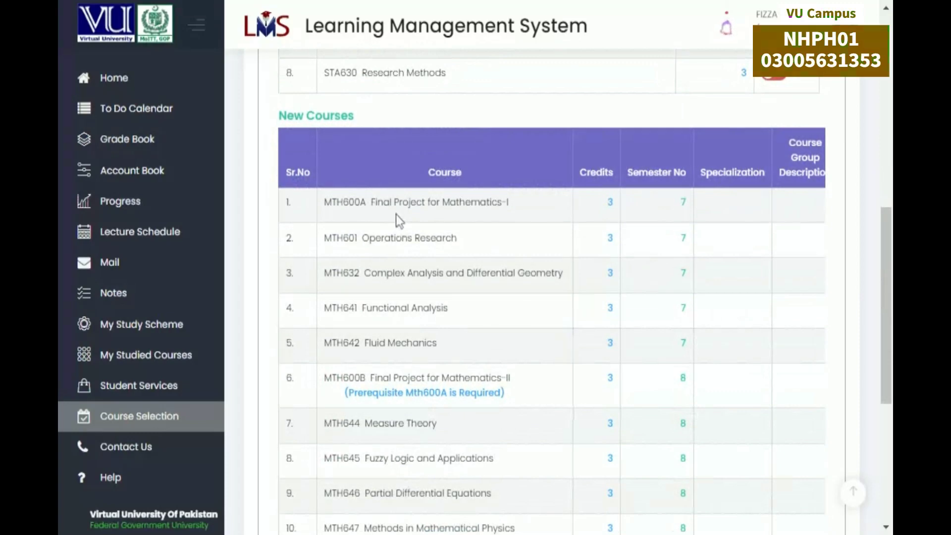
- Collapse the navigation sidebar to show the full New Courses table with its selection switches
left_click(196, 28)
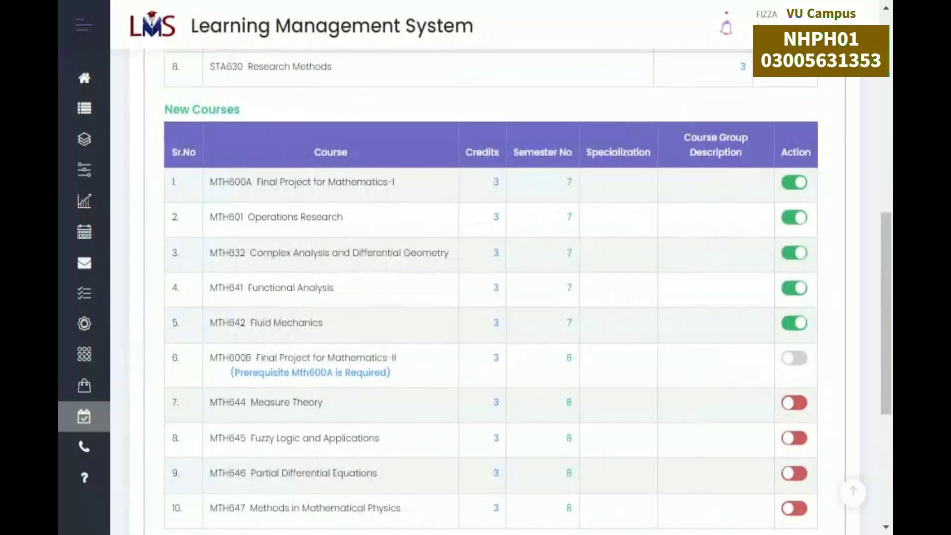
scroll(277, 176, "up", 2)
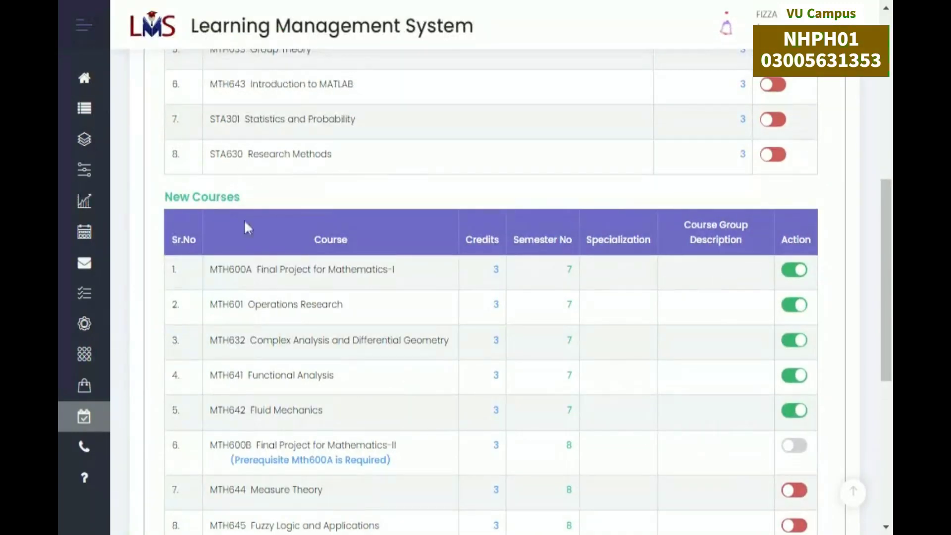
scroll(245, 222, "down", 4)
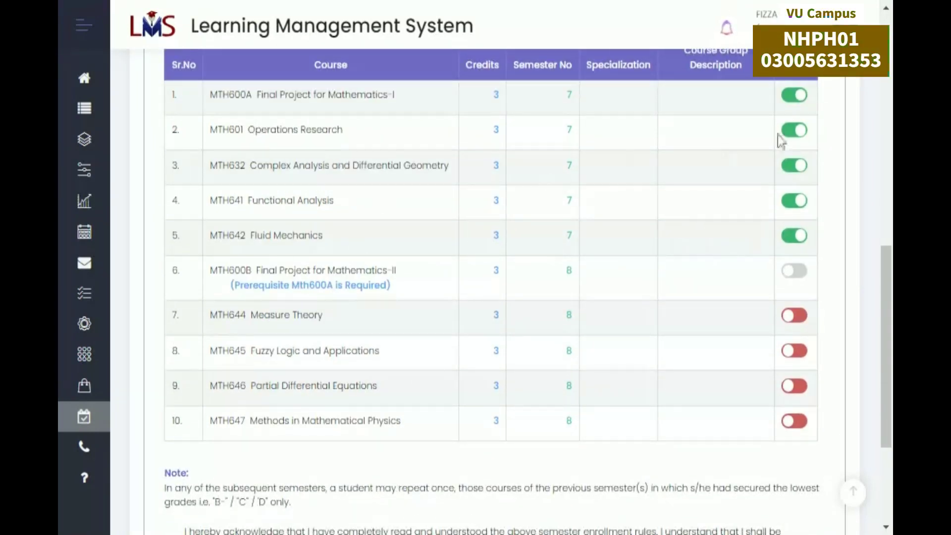
- Deselect the five semester 7 courses in the New Courses table: MTH600A, MTH601, MTH632, MTH641 and MTH642
left_click(793, 96)
left_click(792, 131)
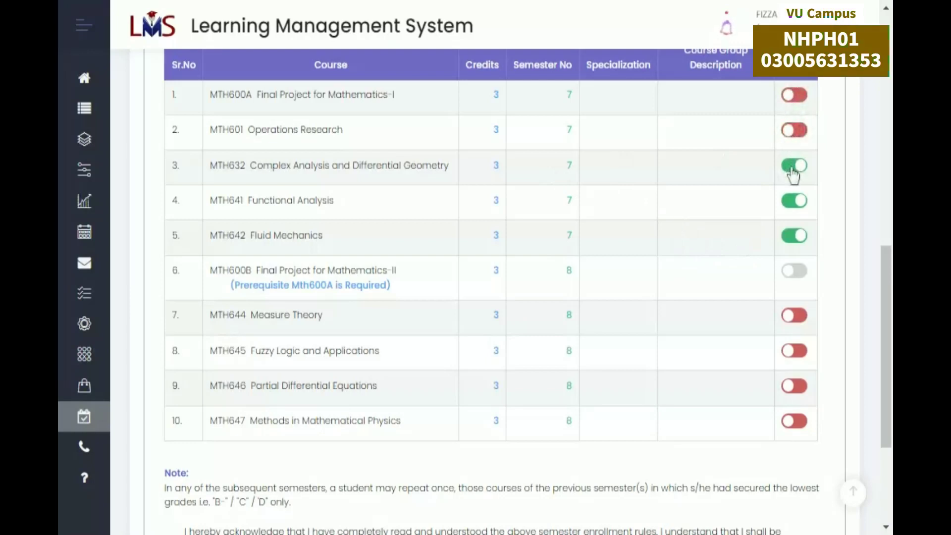
left_click(792, 167)
left_click(793, 202)
left_click(793, 237)
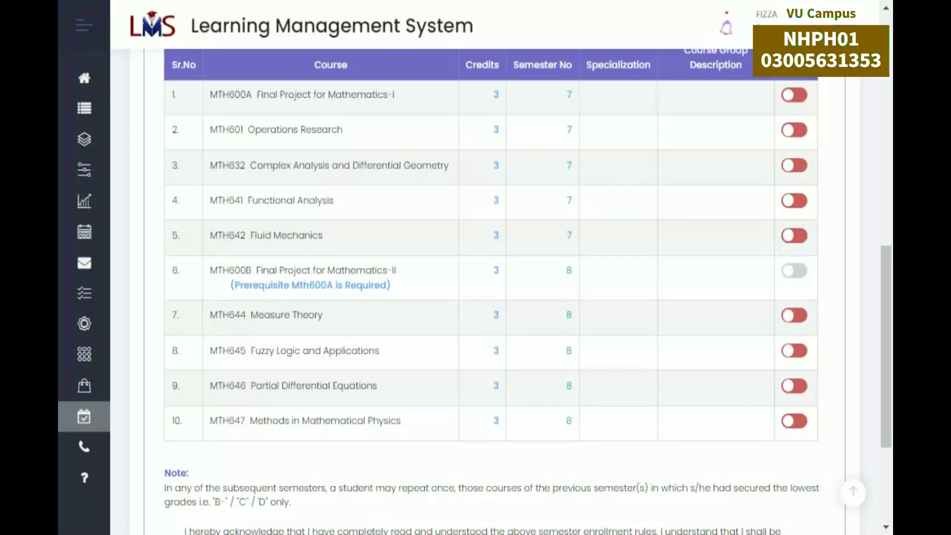
- Examine the semester 7 course names and the prerequisite note of MTH600B Final Project for Mathematics-II
left_click_drag(302, 94, 355, 202)
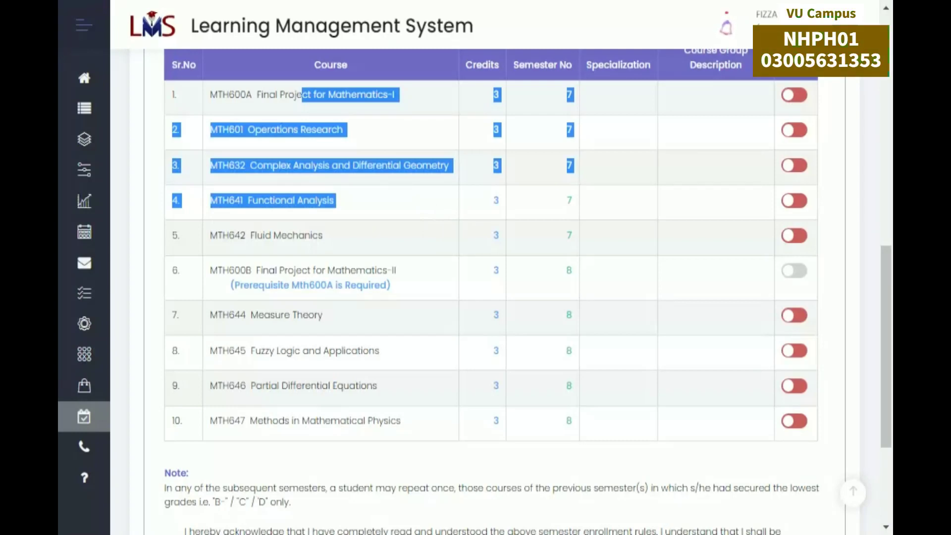
left_click(317, 244)
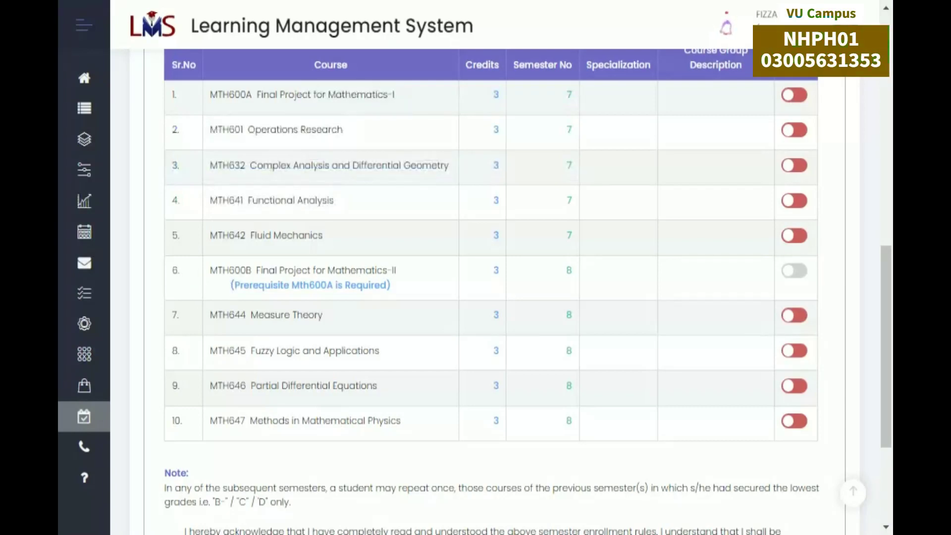
left_click_drag(234, 270, 405, 275)
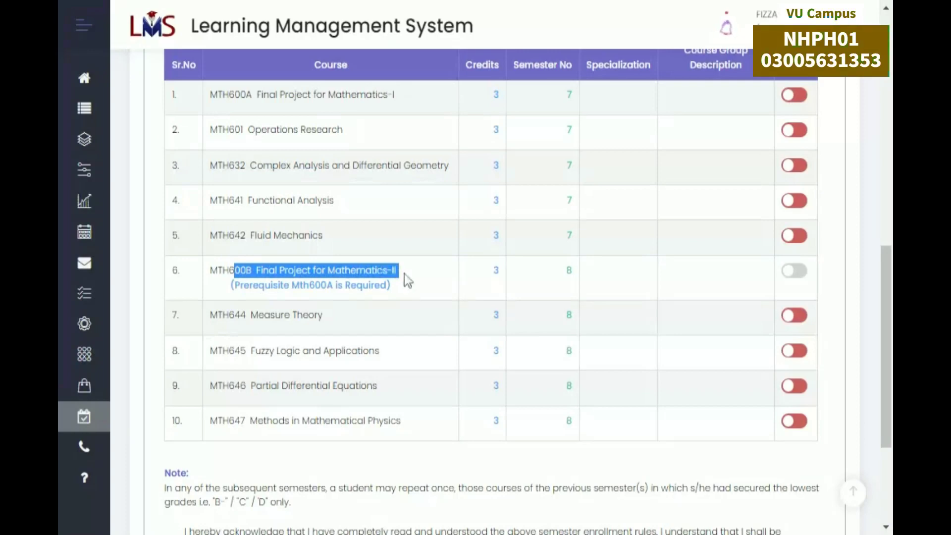
left_click(404, 274)
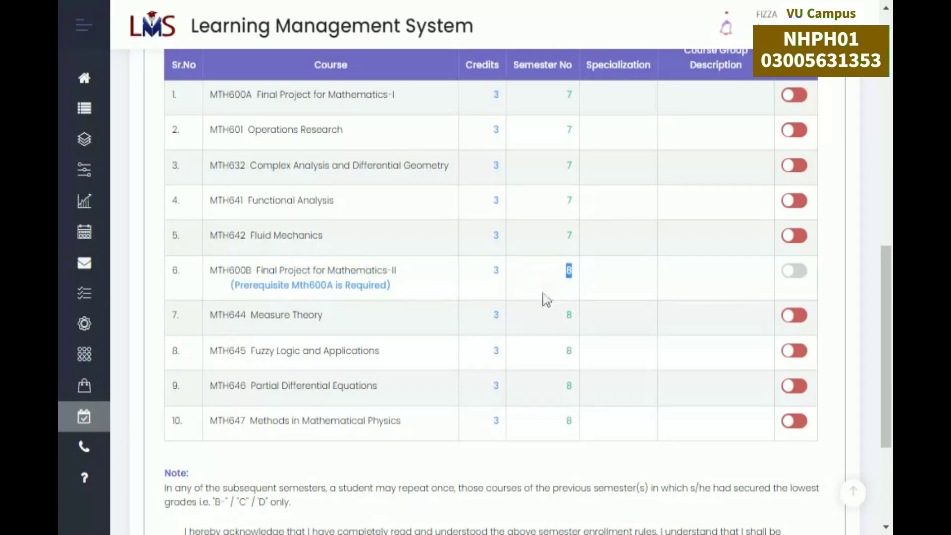
left_click_drag(233, 286, 386, 285)
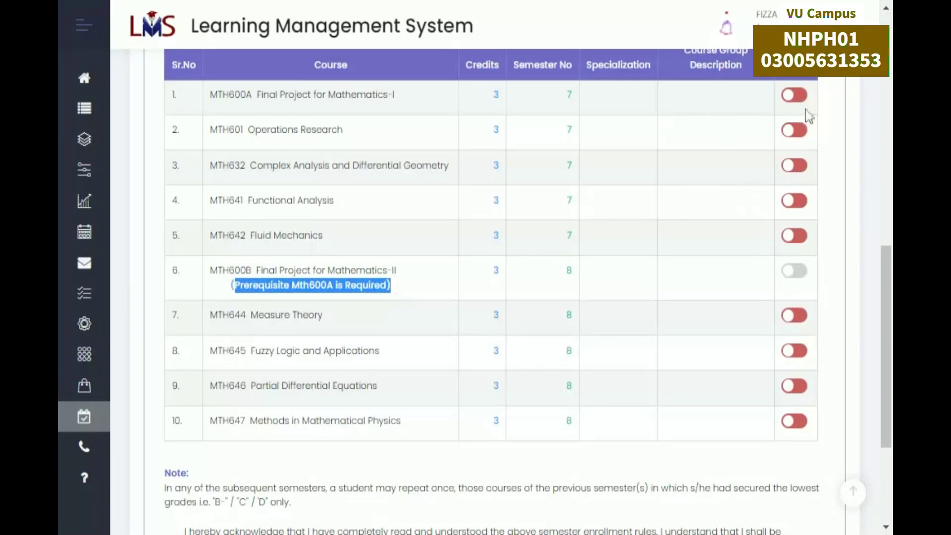
- Select MTH601, MTH632, MTH641, MTH642 and MTH600A for enrollment in the New Courses table
left_click(798, 132)
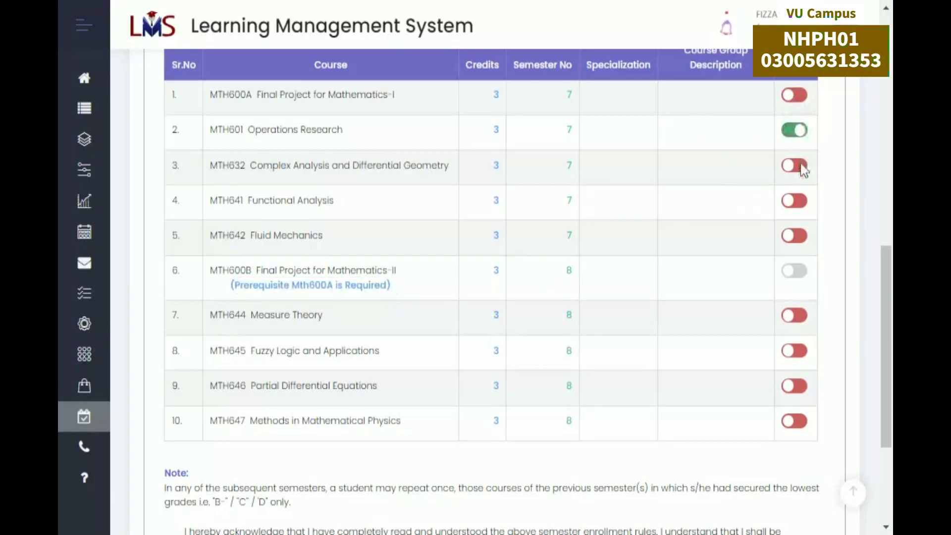
left_click(799, 166)
left_click(799, 201)
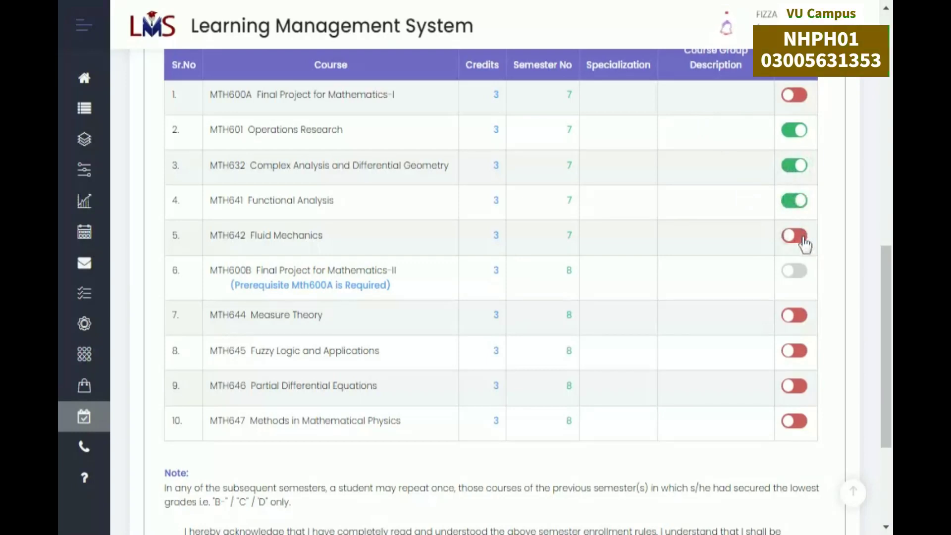
left_click(802, 239)
left_click(795, 96)
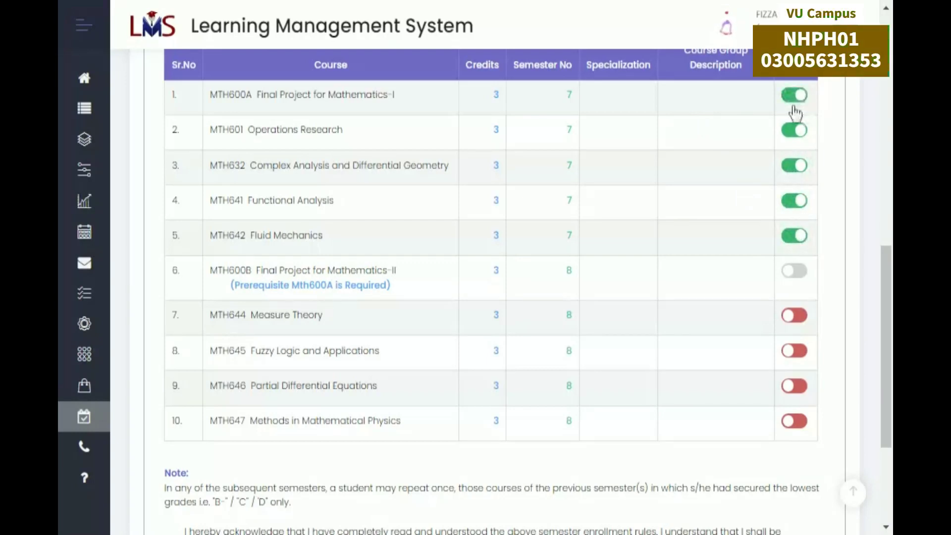
- Compare the entries for MTH600A Final Project for Mathematics-I and MTH600B Final Project for Mathematics-II
left_click_drag(260, 96, 352, 95)
left_click(382, 235)
left_click_drag(223, 271, 396, 270)
left_click(411, 276)
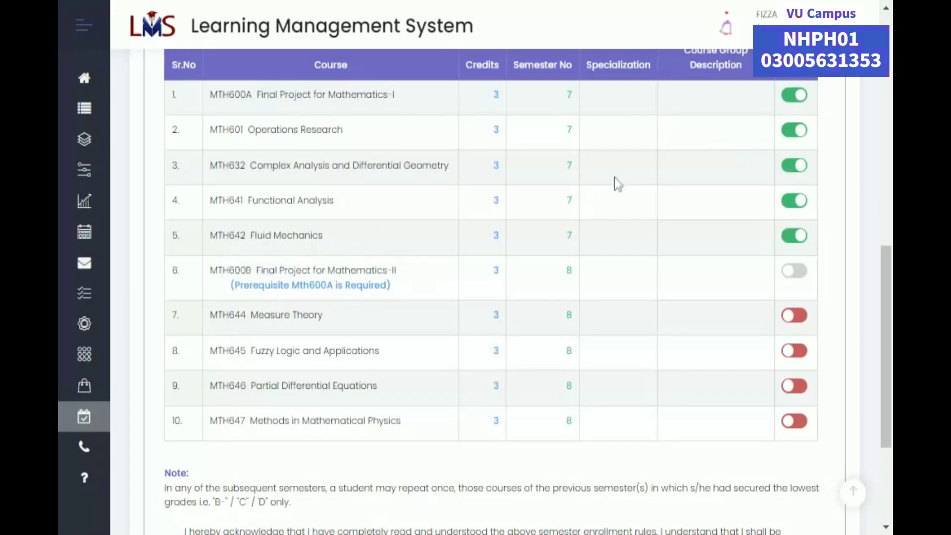
- Deselect MTH600A Final Project for Mathematics-I and select it again
left_click(796, 96)
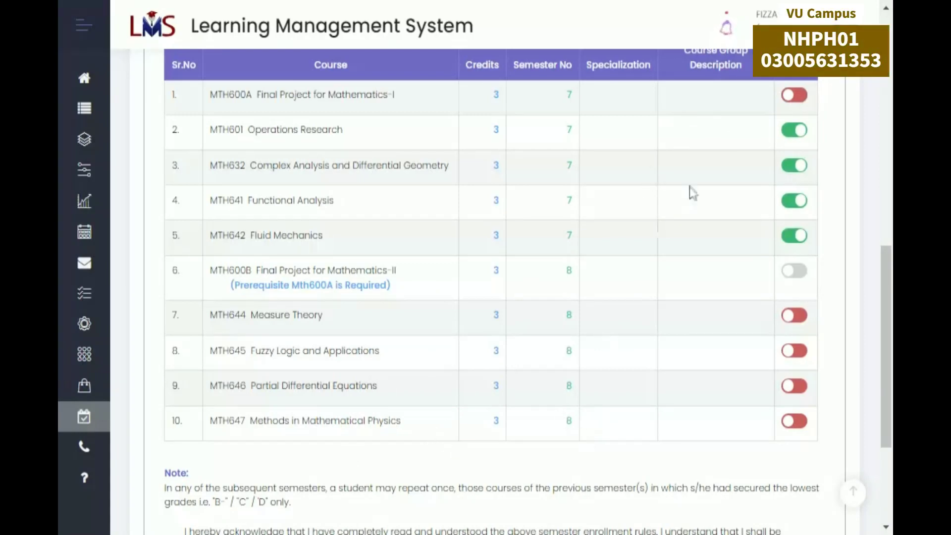
left_click(804, 98)
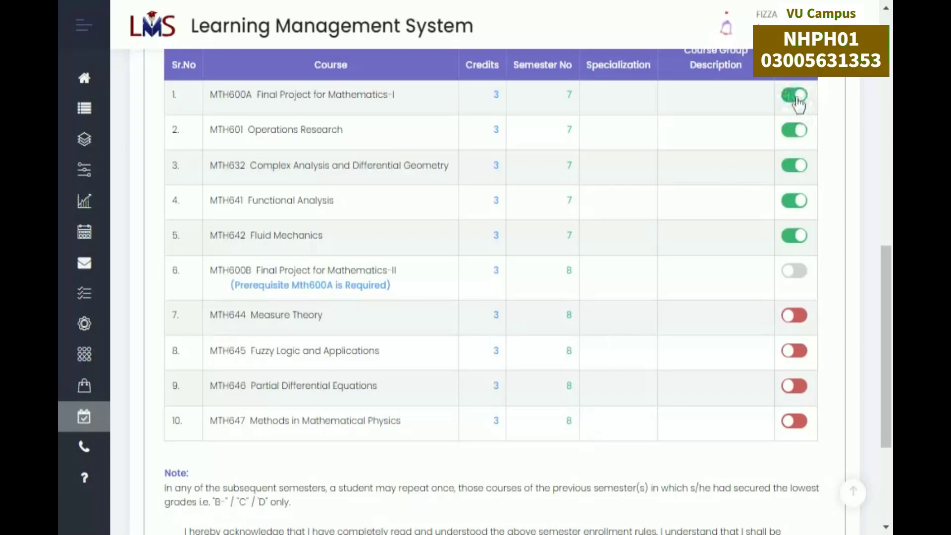
- Toggle MTH600A off and back on, and check the MTH600B entry and the enrollment note against it
left_click(796, 99)
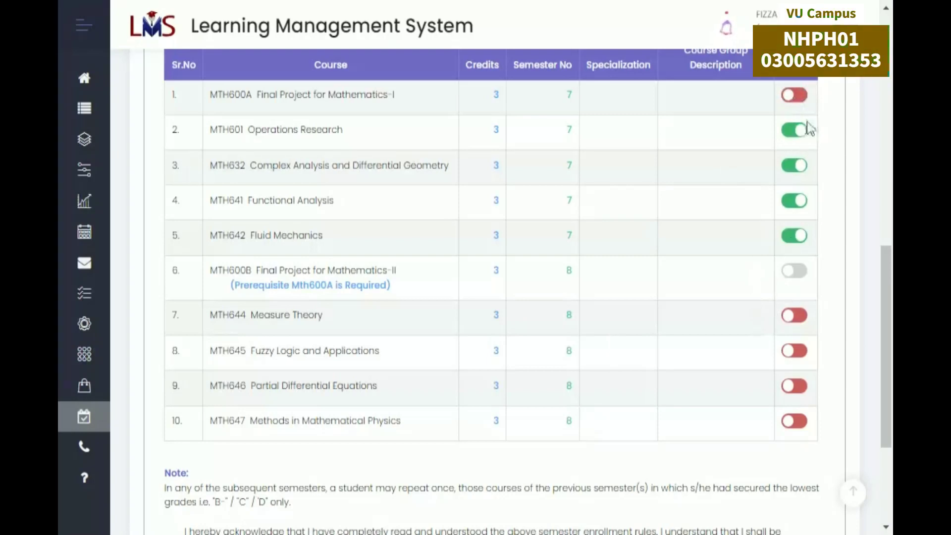
left_click(801, 100)
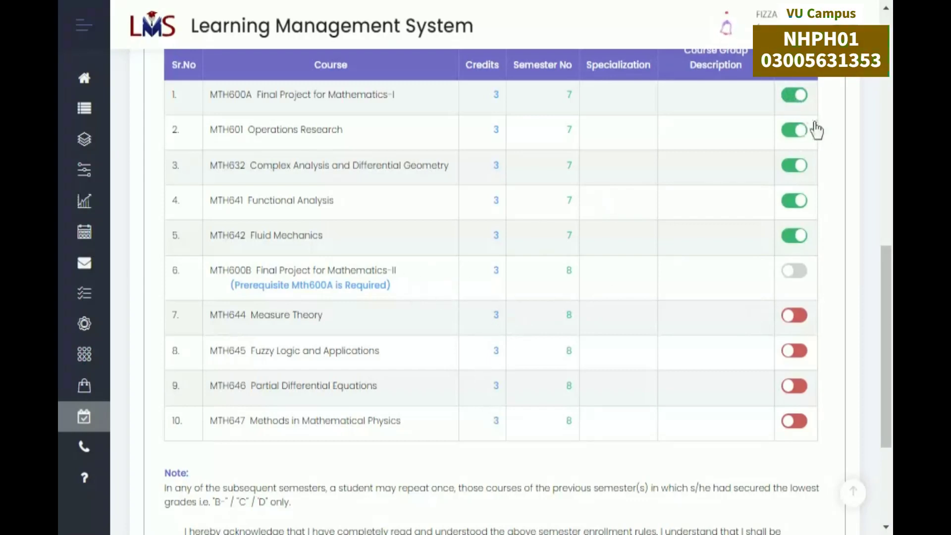
left_click_drag(235, 270, 411, 267)
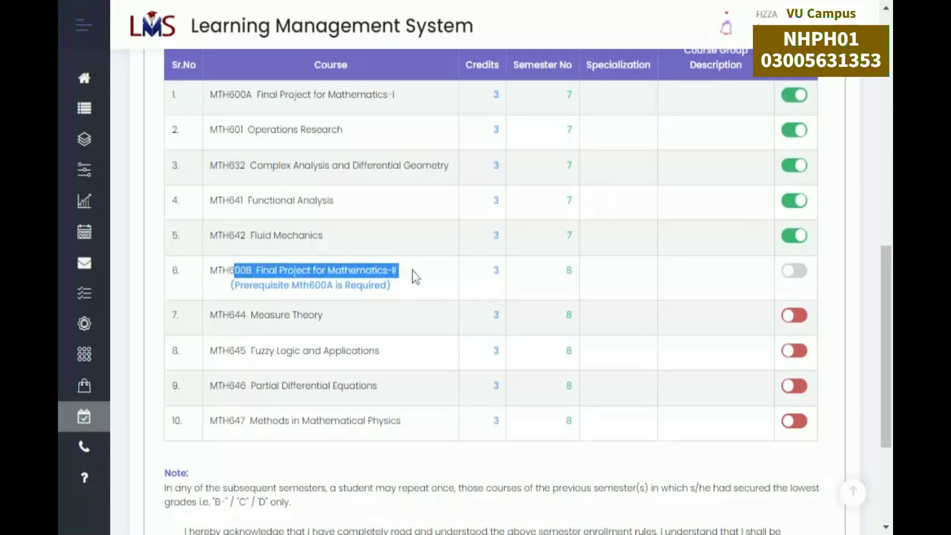
left_click(412, 270)
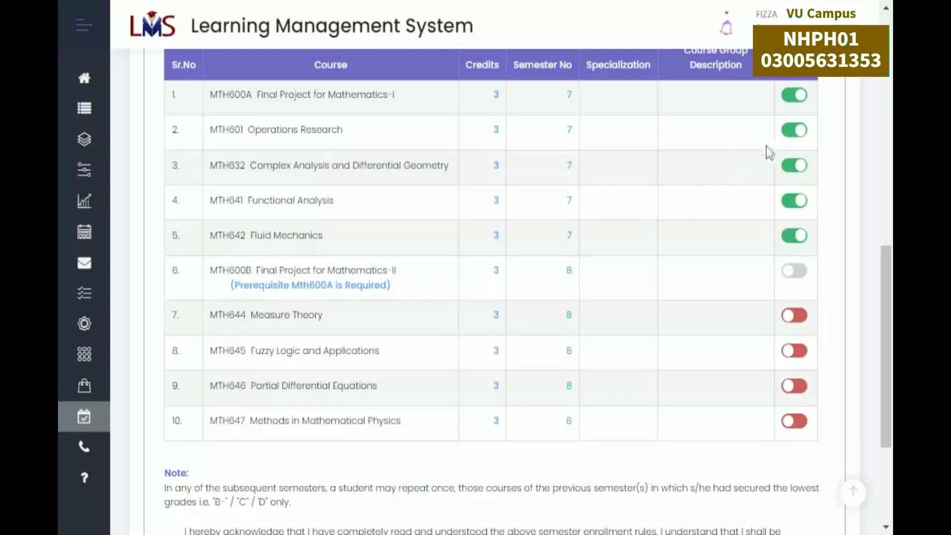
scroll(526, 389, "down", 4)
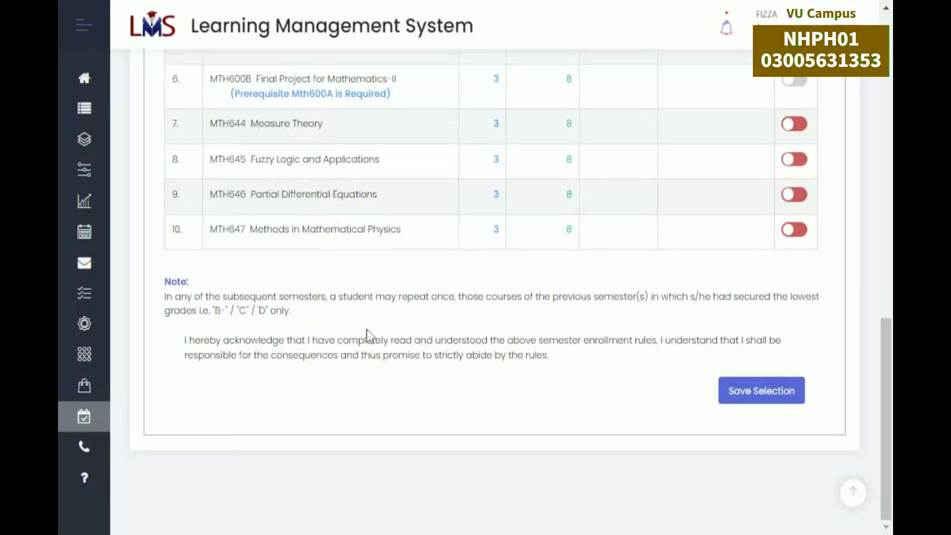
scroll(470, 241, "up", 4)
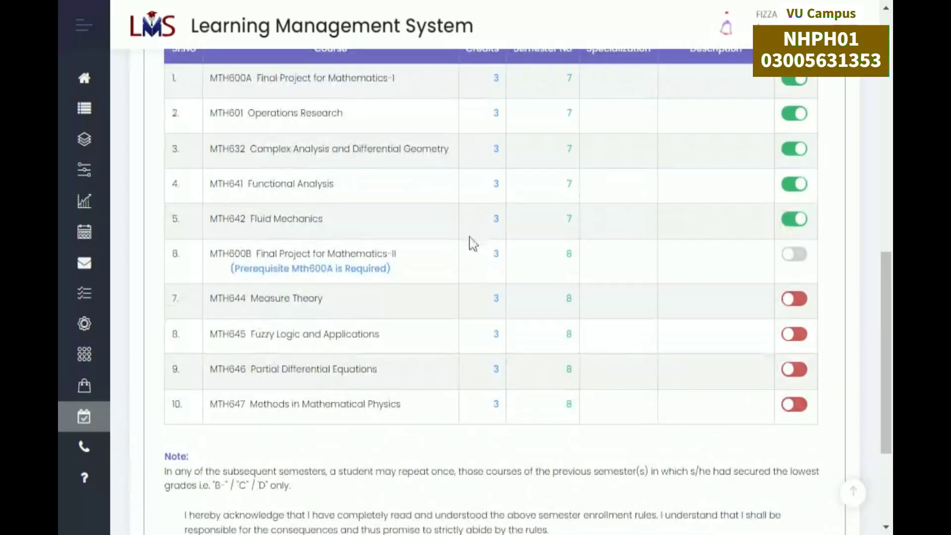
- Open My Study Scheme and collapse the navigation sidebar to show the full course table
left_click(84, 26)
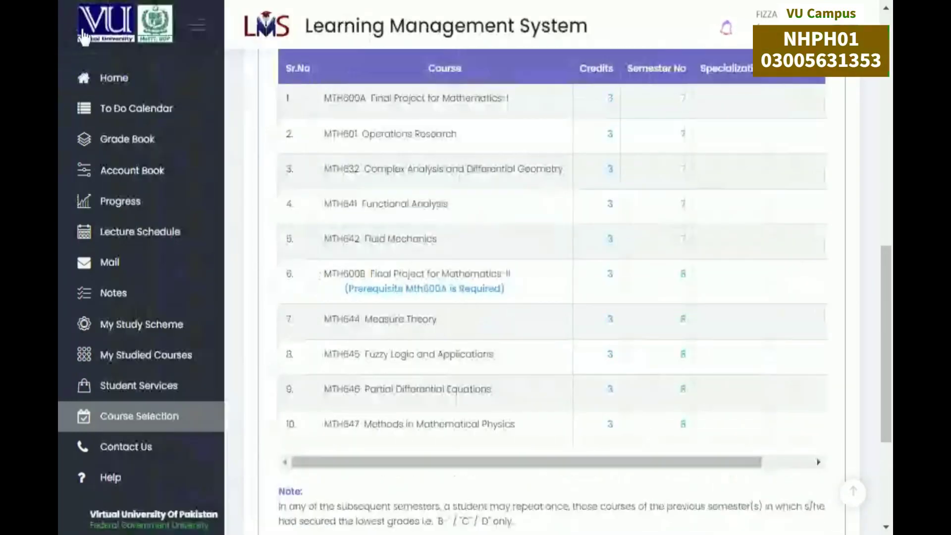
left_click(153, 333)
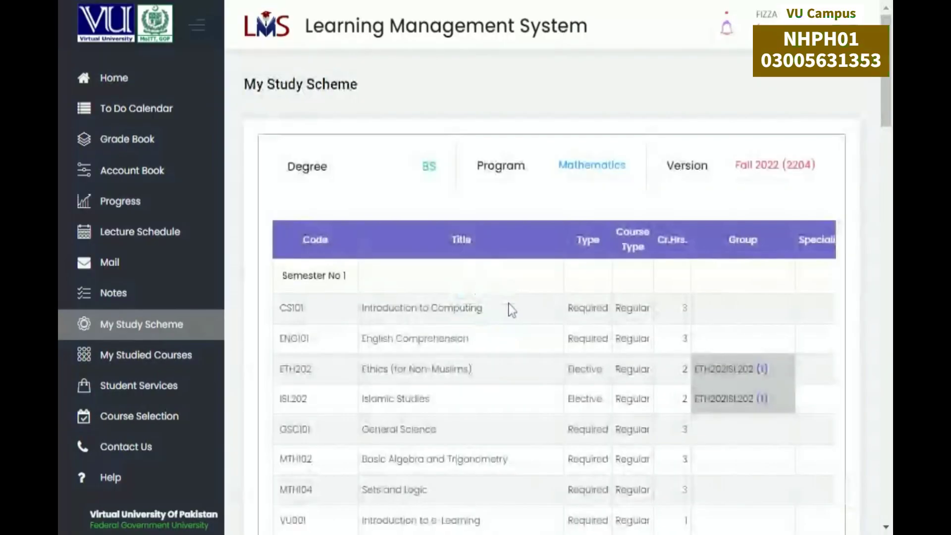
left_click(199, 27)
- Review the study scheme from Semester No 1 through Semester No 8, checking each course's type, credit hours and status
scroll(393, 357, "down", 2)
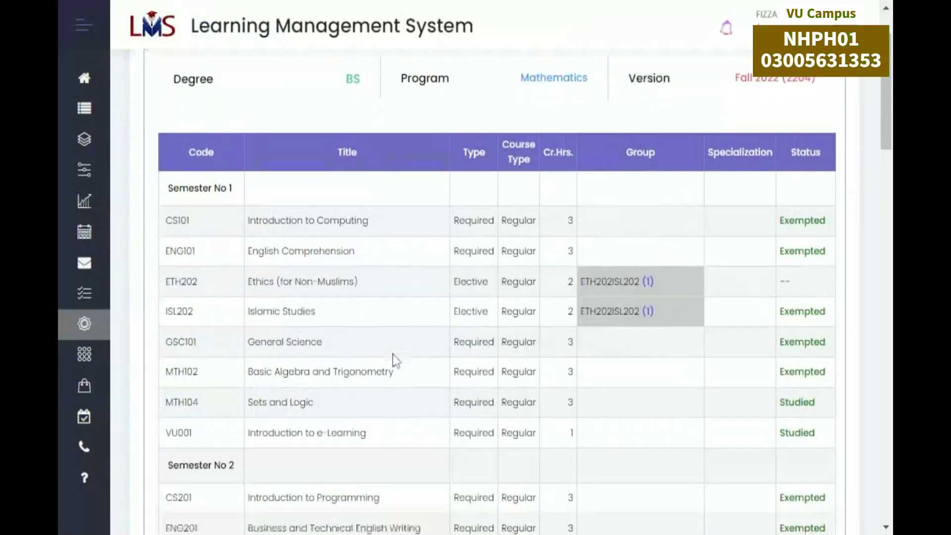
scroll(393, 354, "down", 7)
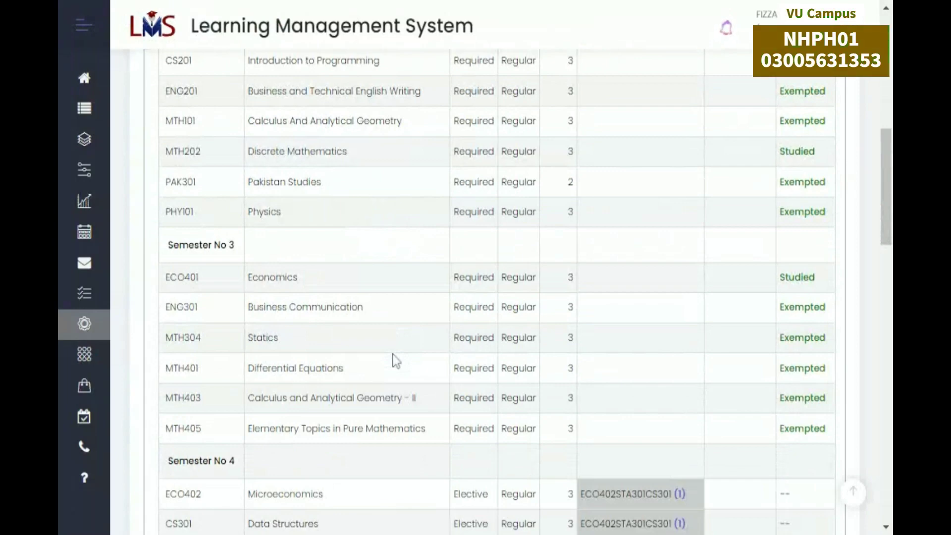
scroll(393, 354, "down", 6)
scroll(394, 354, "up", 15)
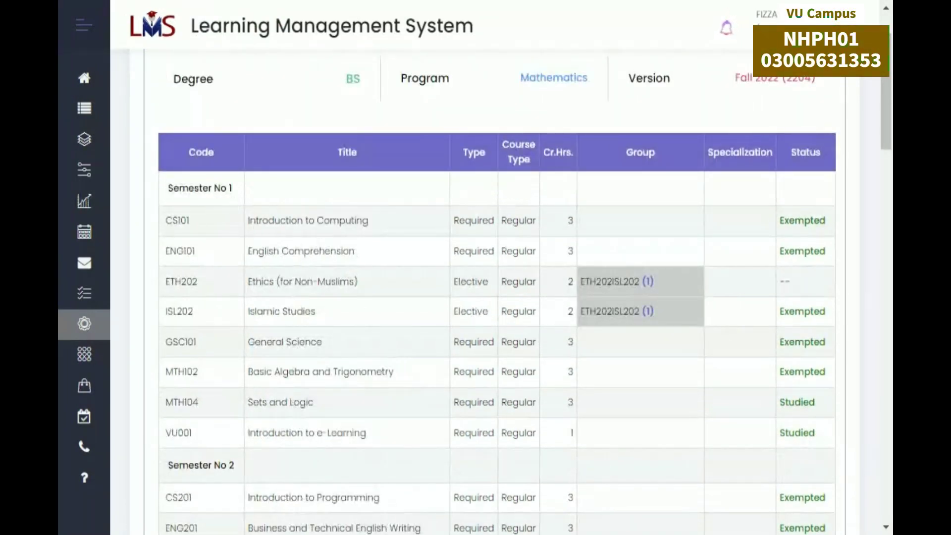
left_click_drag(209, 188, 214, 188)
scroll(274, 426, "down", 12)
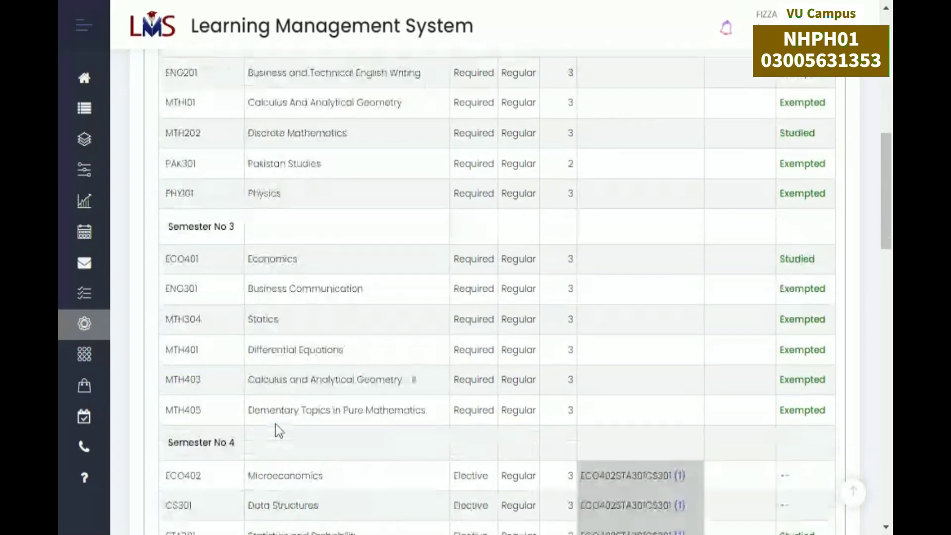
scroll(278, 431, "down", 15)
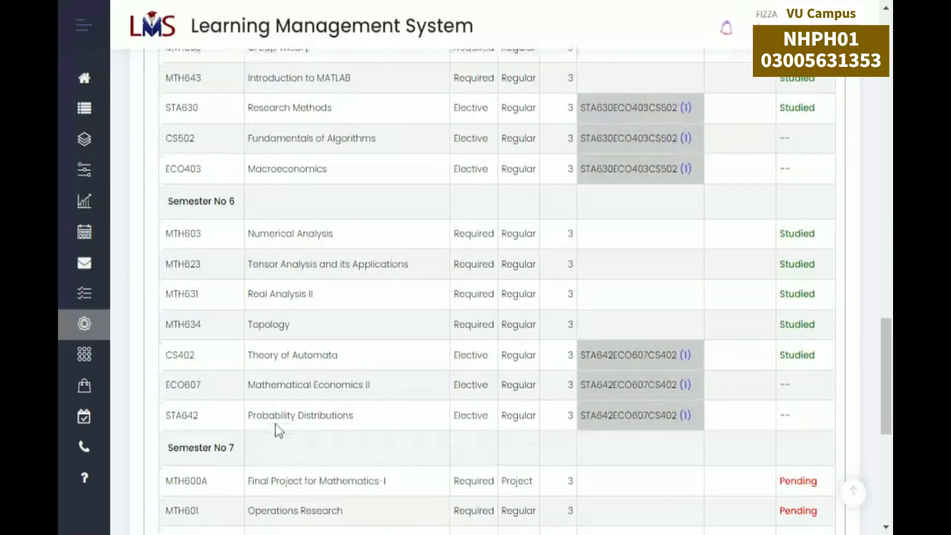
scroll(276, 430, "down", 2)
scroll(276, 424, "up", 3)
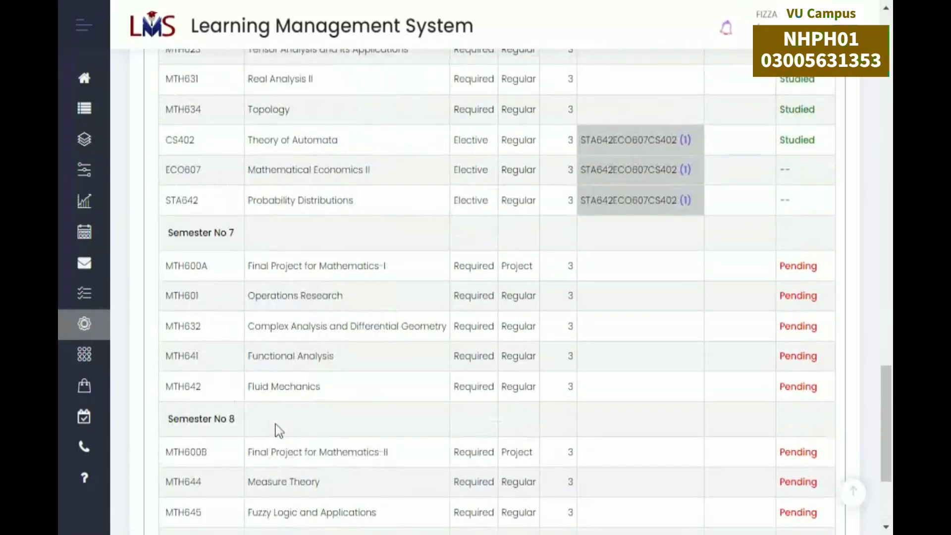
scroll(279, 430, "up", 17)
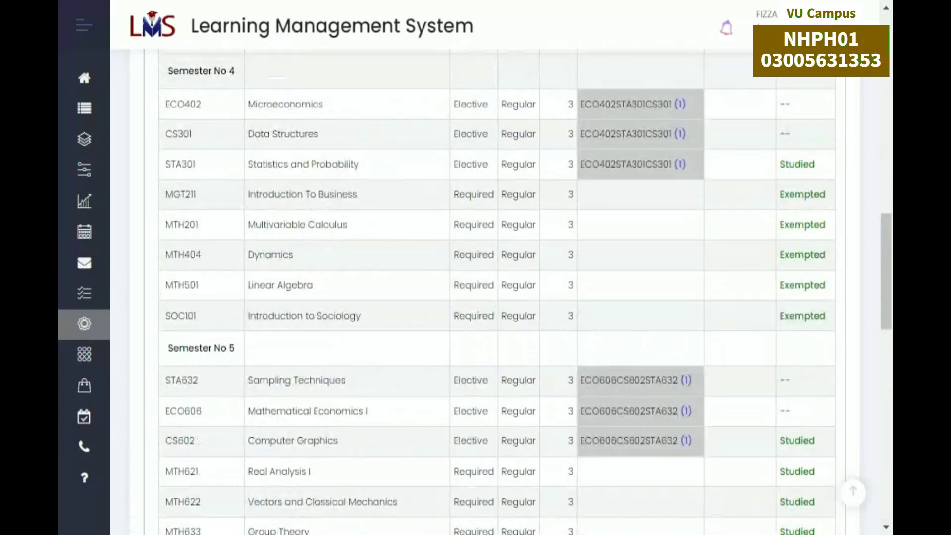
scroll(276, 428, "up", 9)
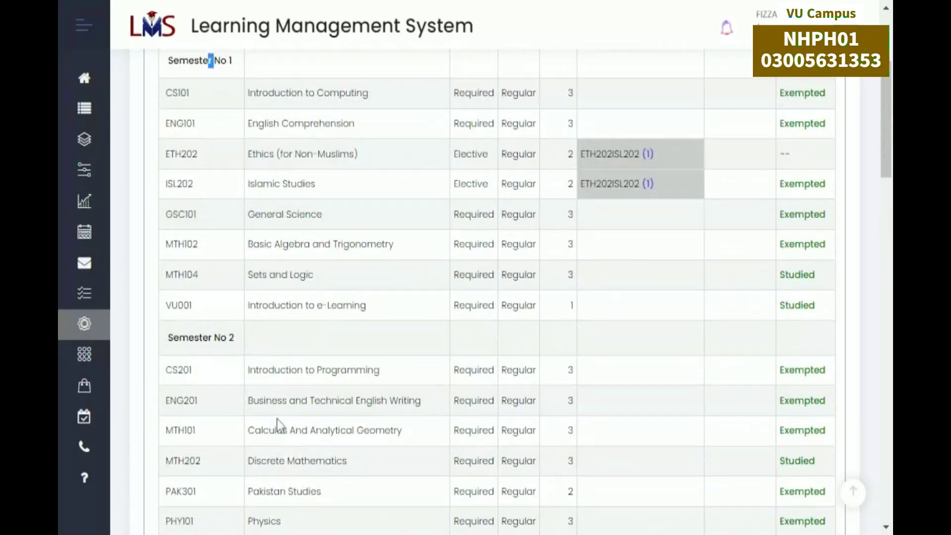
scroll(278, 421, "down", 7)
scroll(278, 420, "down", 15)
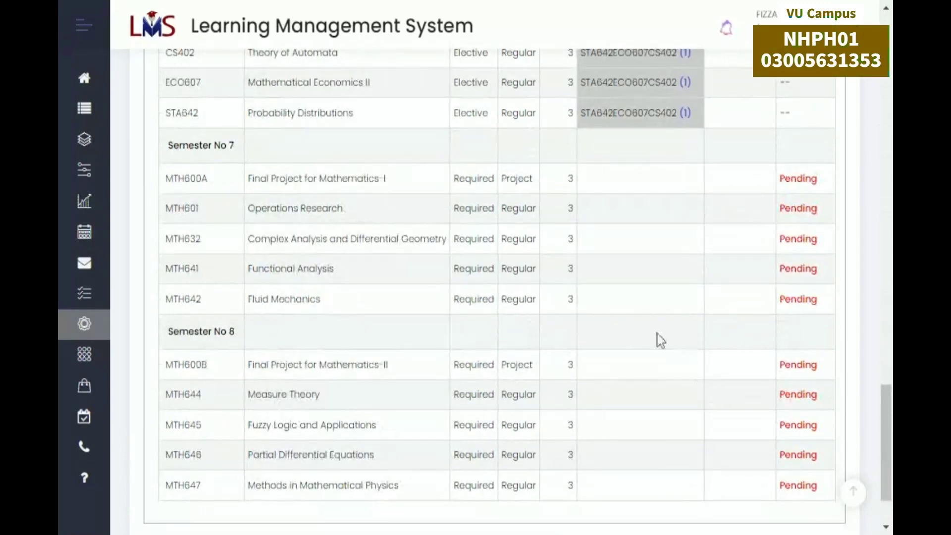
- Examine the status of the Semester No 7 and 8 courses and compare them with those of Semester No 6
left_click_drag(209, 146, 236, 148)
left_click_drag(199, 331, 221, 332)
left_click(519, 320)
left_click_drag(780, 177, 825, 316)
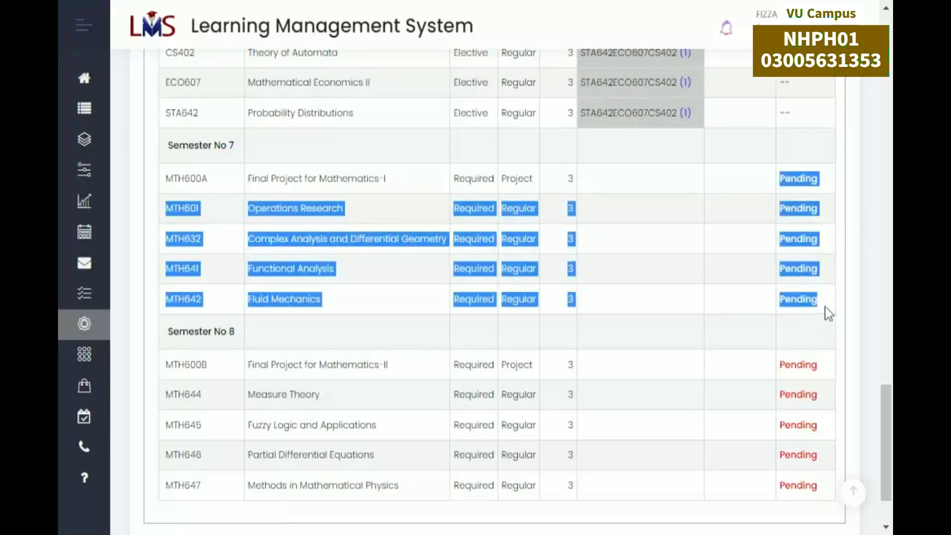
left_click(685, 304)
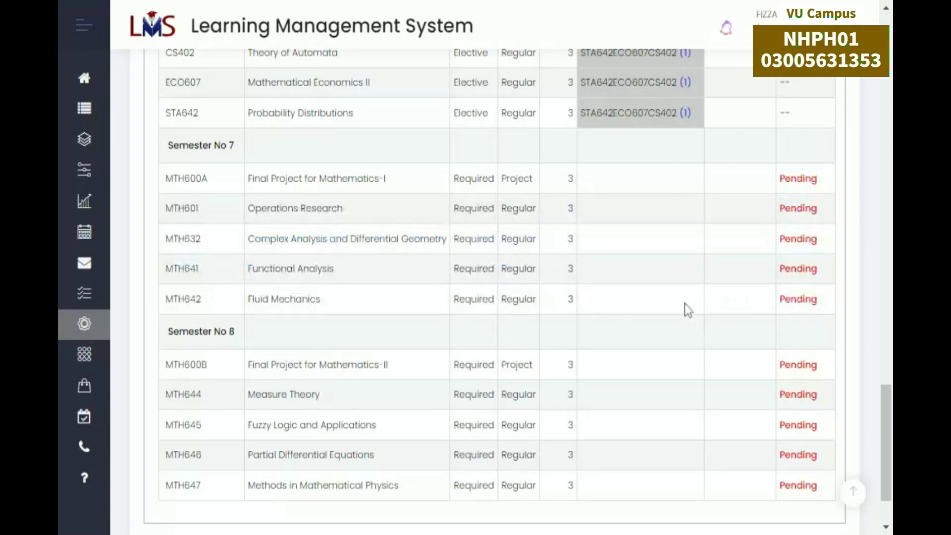
scroll(690, 295, "down", 2)
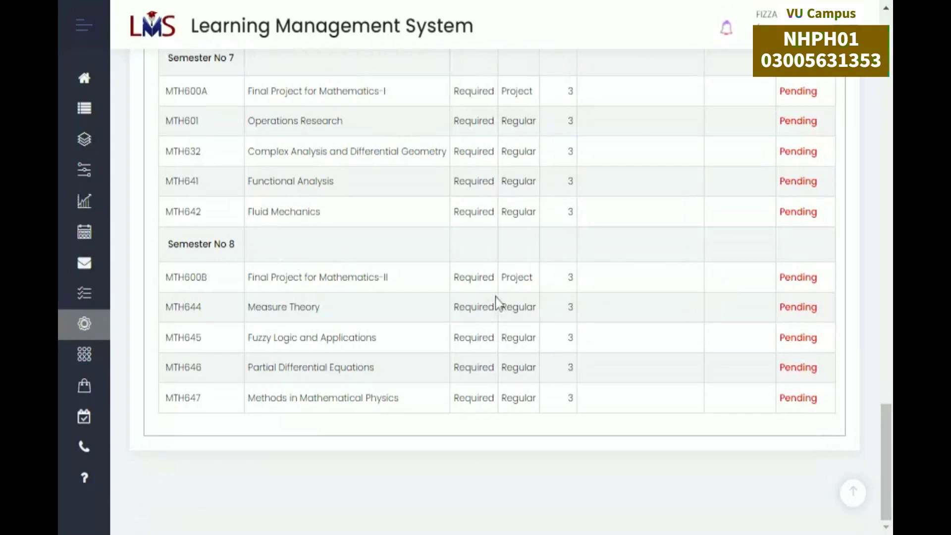
scroll(495, 298, "up", 4)
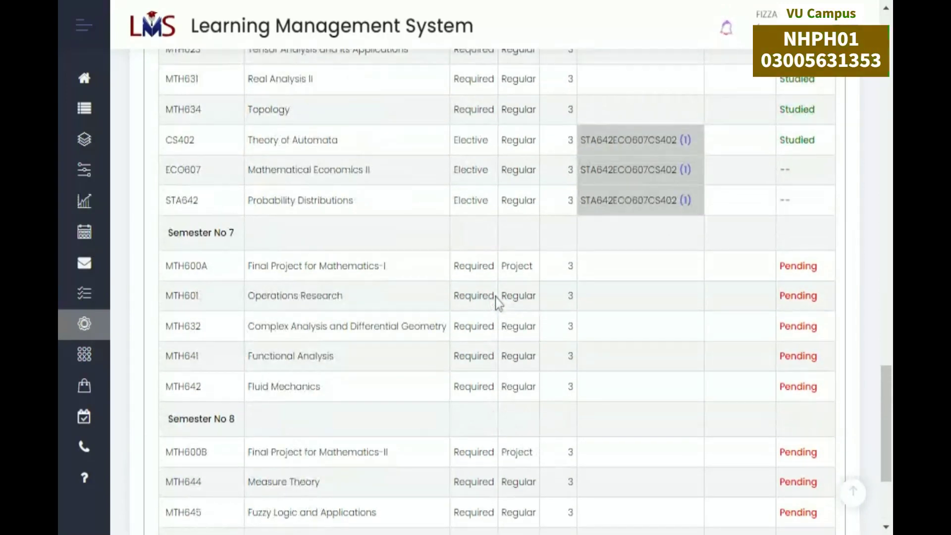
scroll(495, 298, "up", 2)
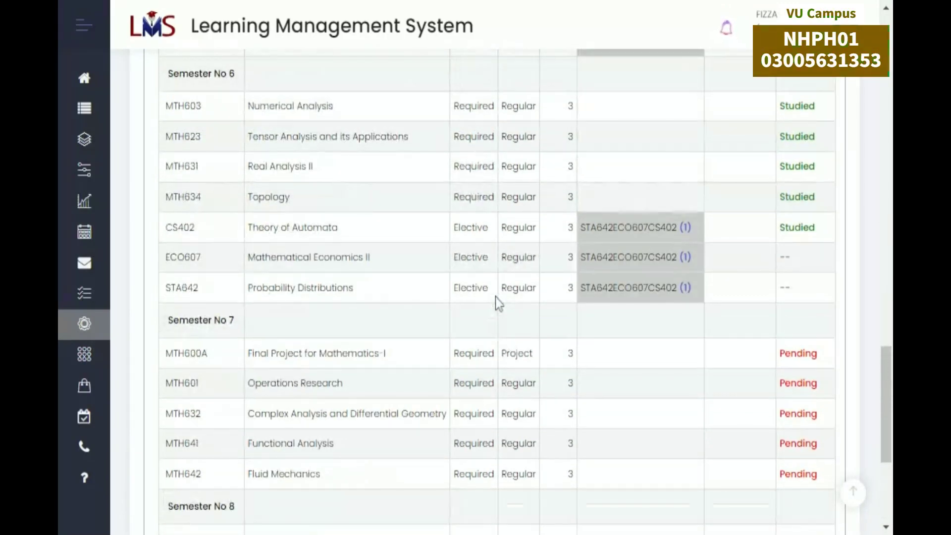
scroll(495, 297, "down", 4)
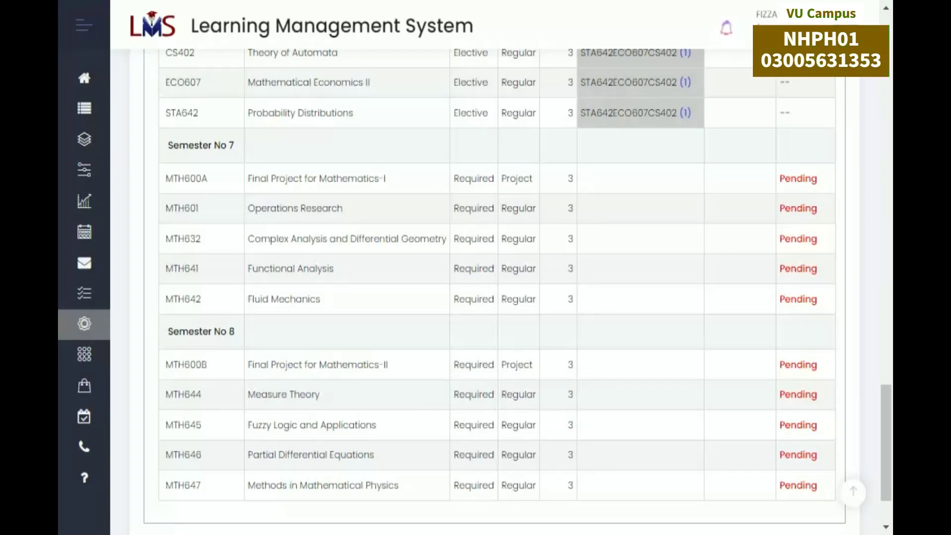
scroll(456, 414, "up", 7)
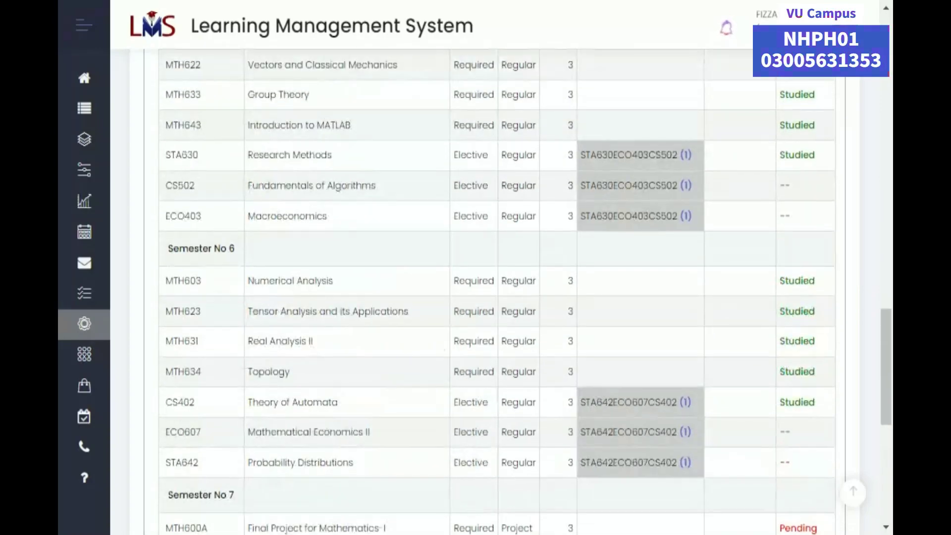
- Expand the navigation sidebar and open the Grade Book
left_click(94, 27)
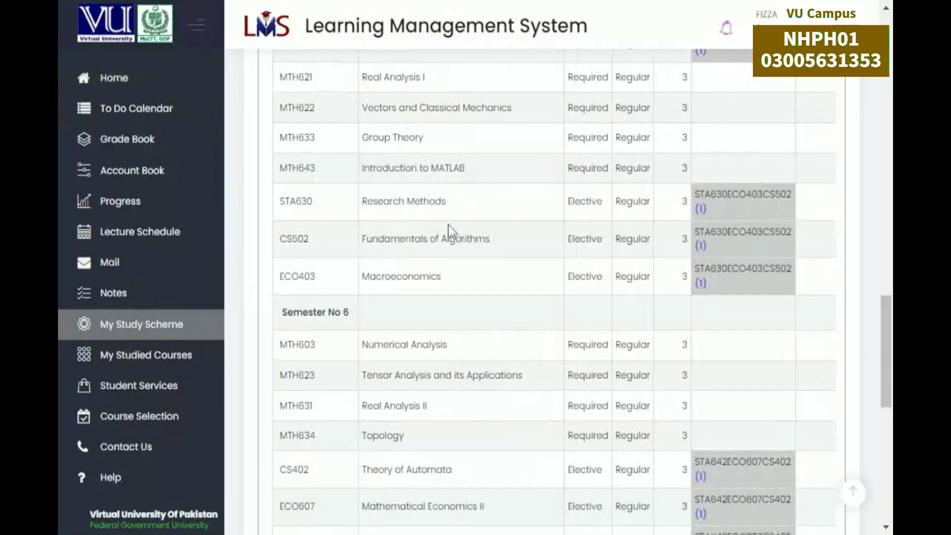
scroll(448, 225, "up", 12)
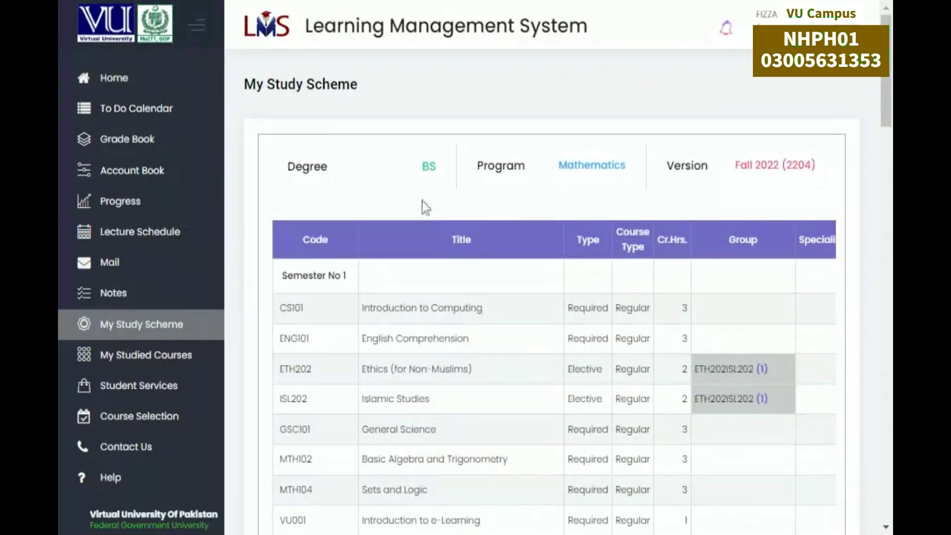
left_click(144, 140)
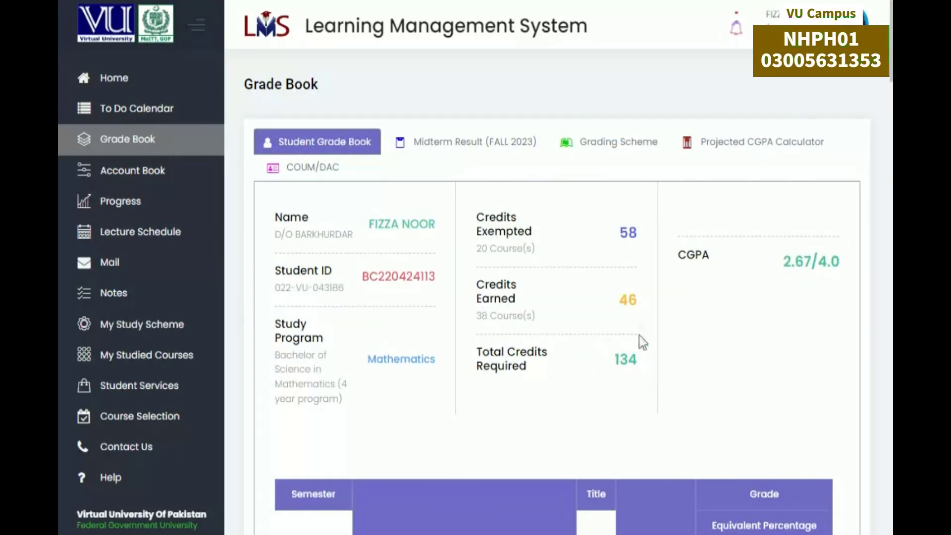
- Examine the CGPA, total credits required, credits exempted and credits earned in the Student Grade Book
left_click_drag(773, 266, 857, 270)
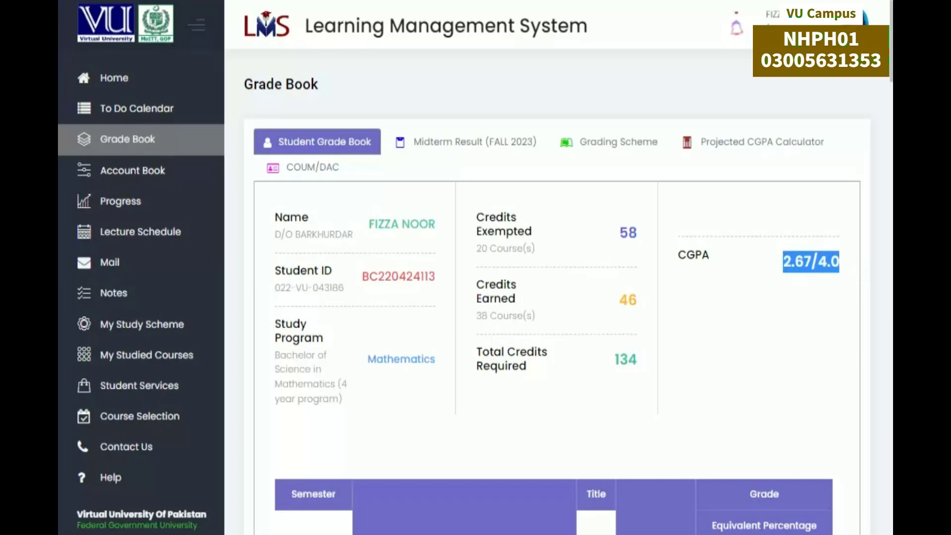
scroll(775, 301, "down", 3)
scroll(761, 304, "down", 2)
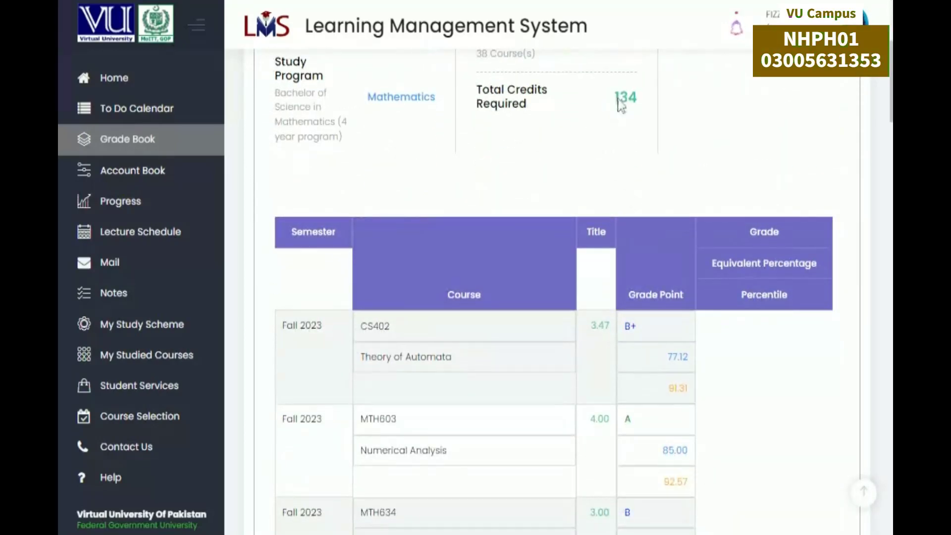
left_click_drag(617, 98, 644, 96)
scroll(650, 134, "up", 3)
left_click(639, 144)
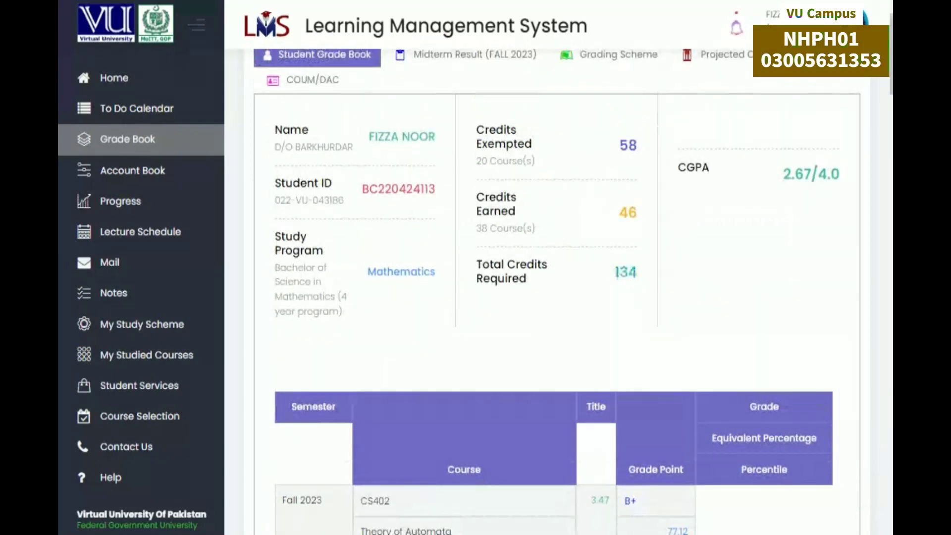
left_click_drag(617, 143, 644, 155)
left_click_drag(617, 212, 645, 225)
- Look through the Fall 2023 course grades and grade points in the Student Grade Book
scroll(646, 231, "down", 3)
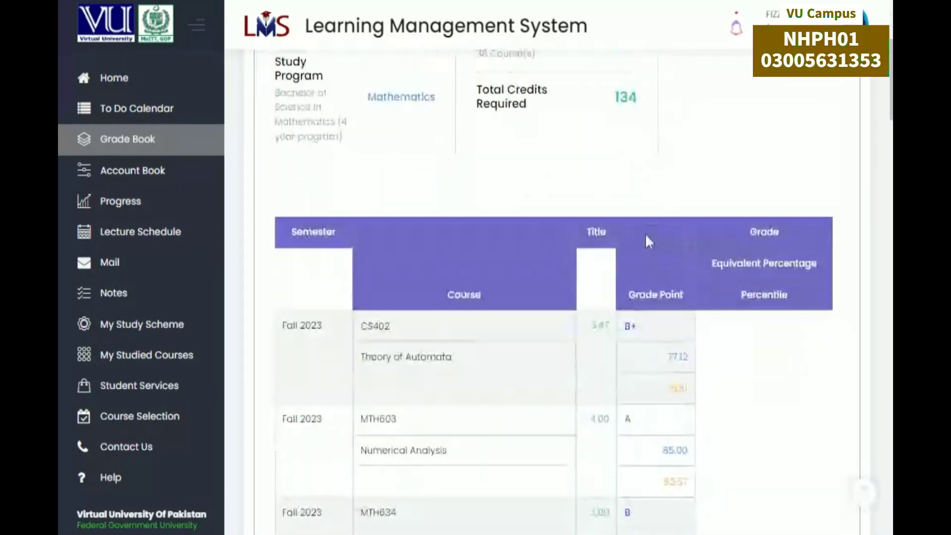
scroll(648, 300, "down", 8)
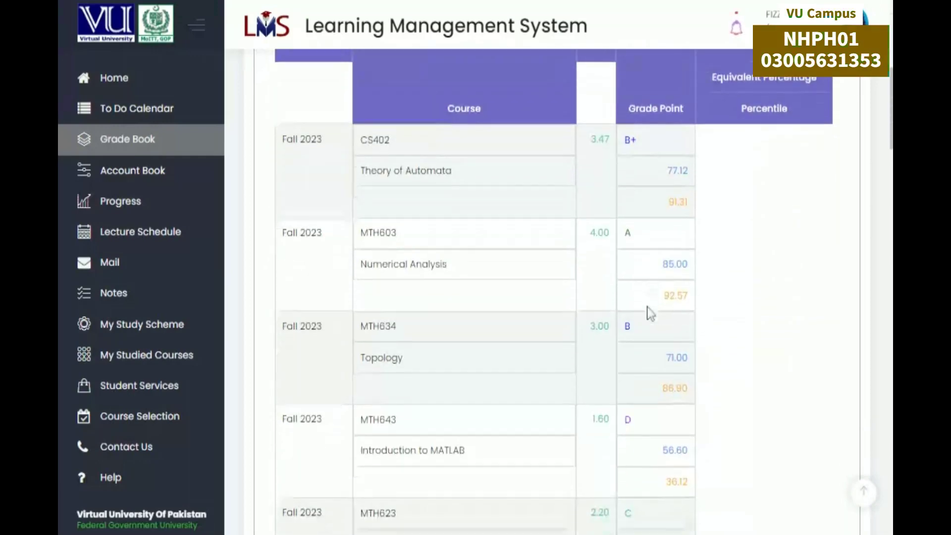